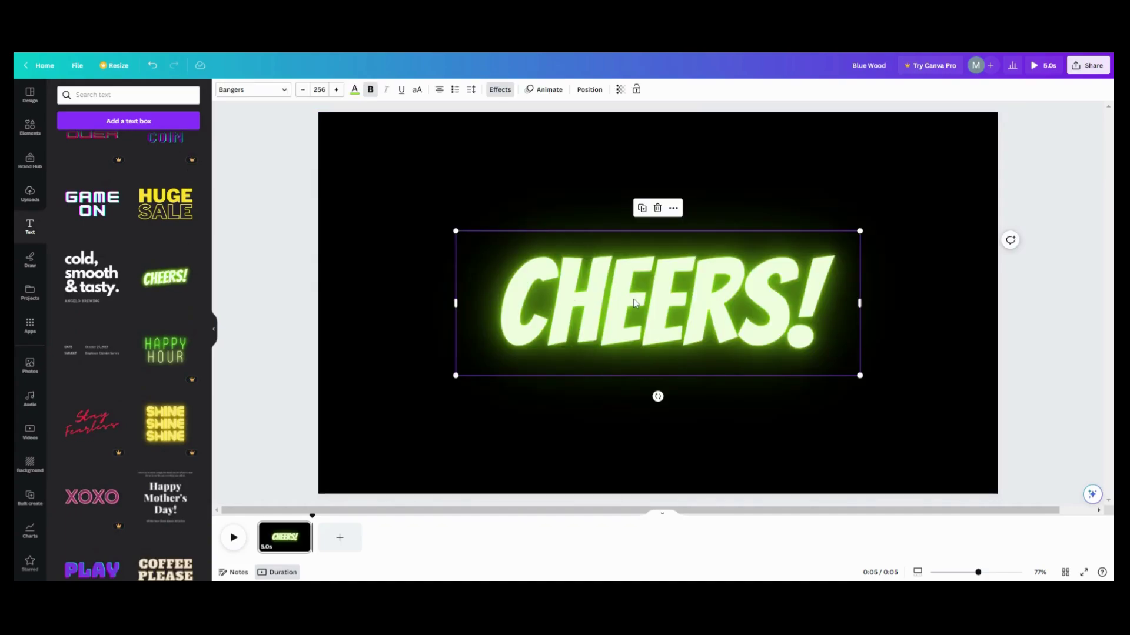
Place the neon CHEERS! text up-left, widen its box, and scale the font from 256 to 200
left_click_drag(628, 302, 505, 256)
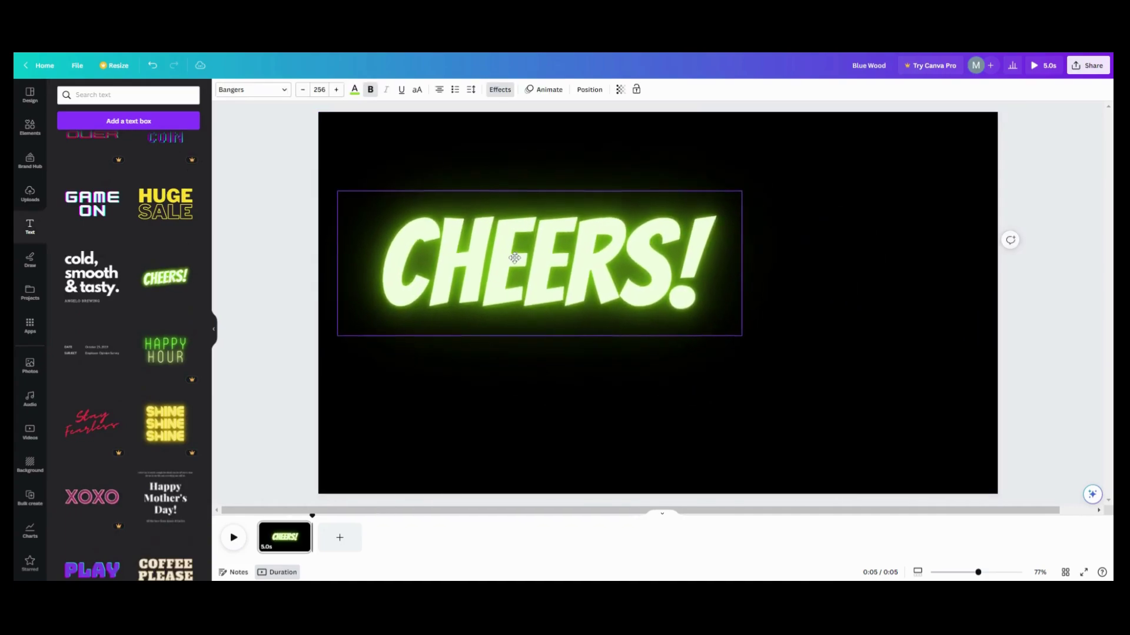
left_click(712, 261)
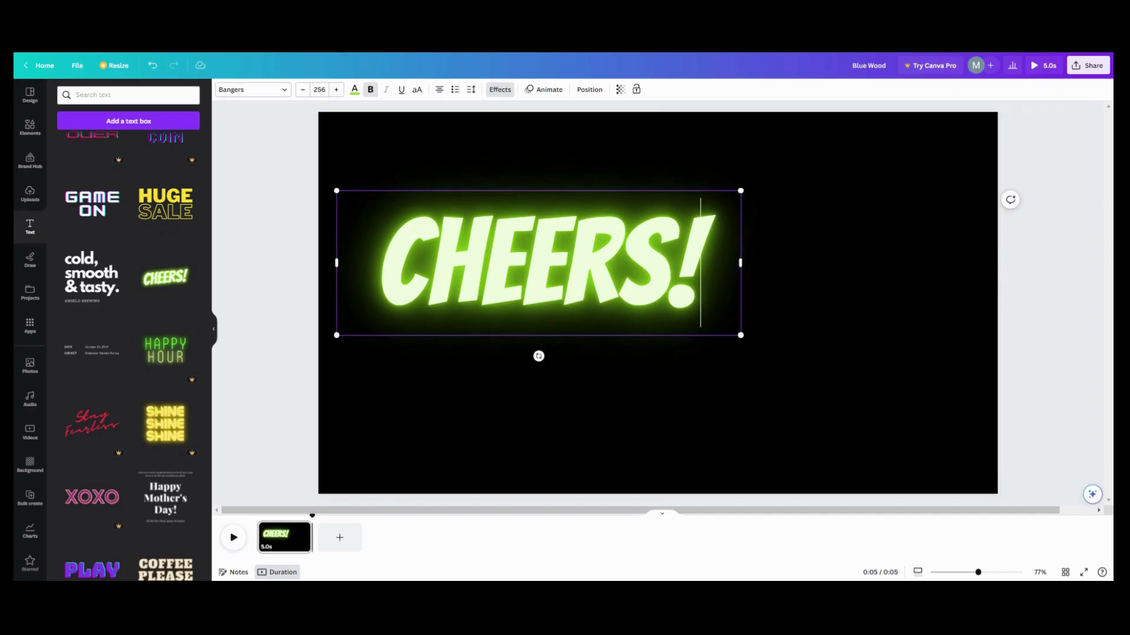
key("Return")
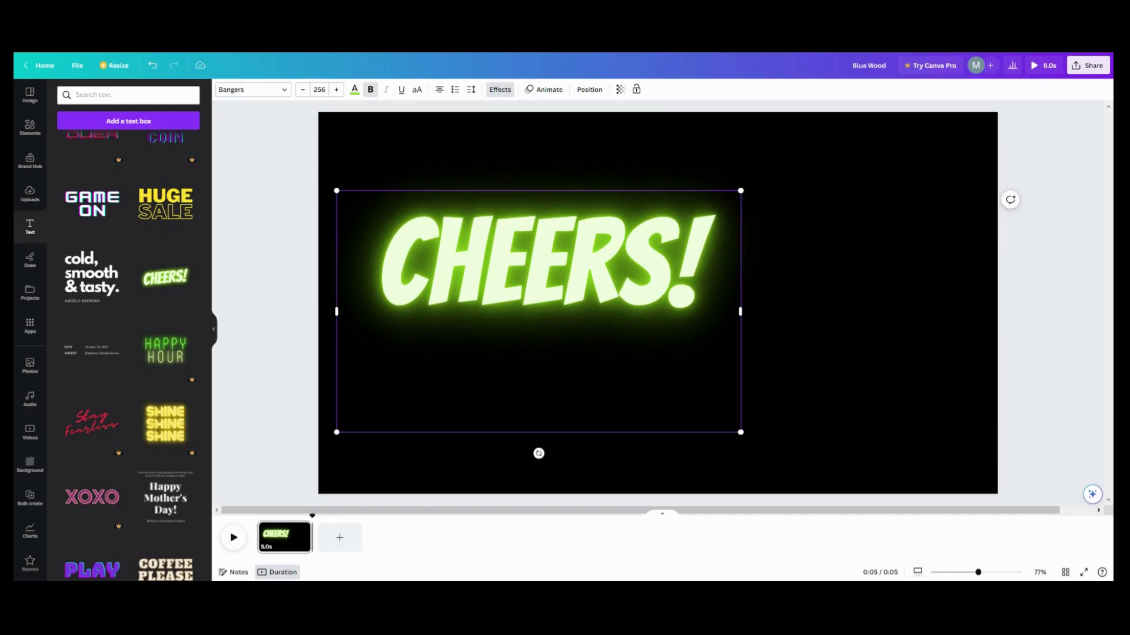
left_click_drag(741, 311, 916, 273)
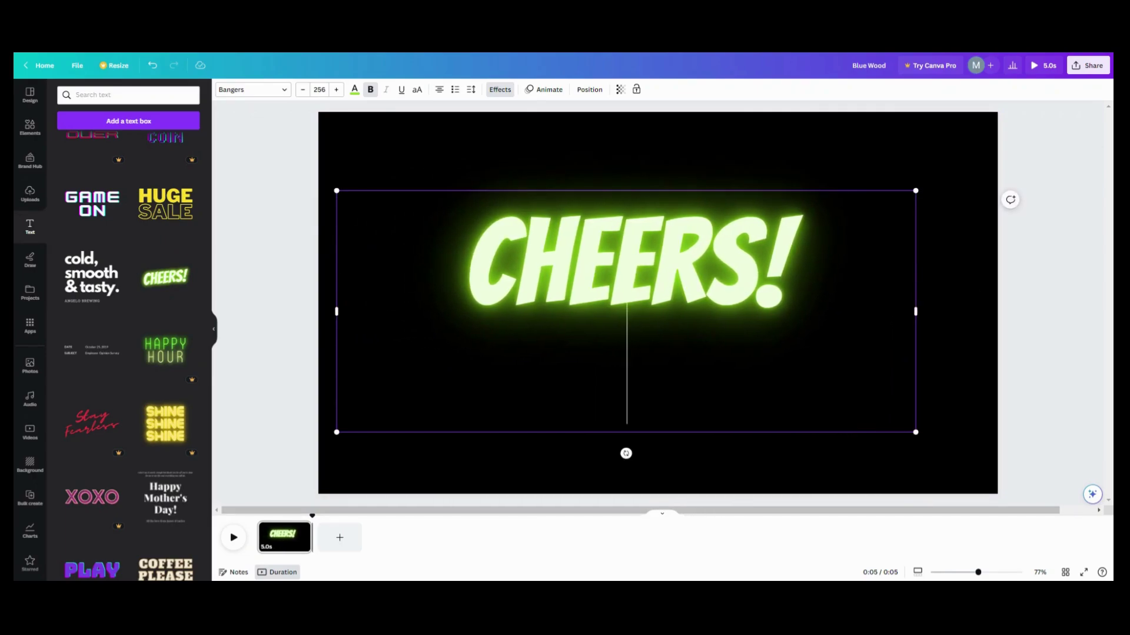
key("BackSpace")
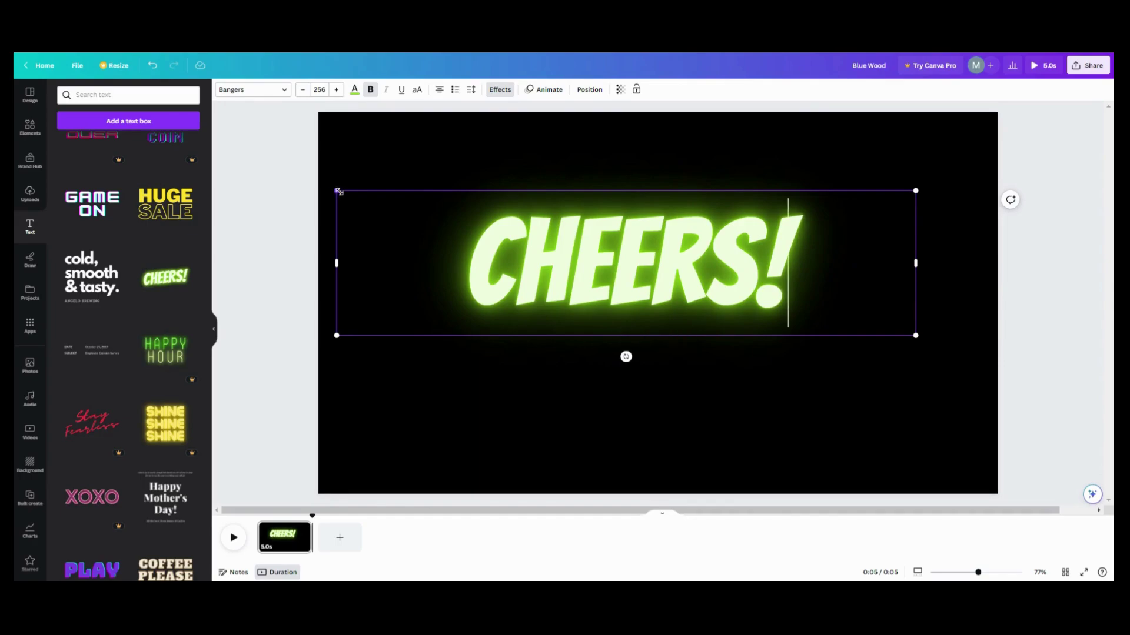
left_click_drag(338, 191, 464, 222)
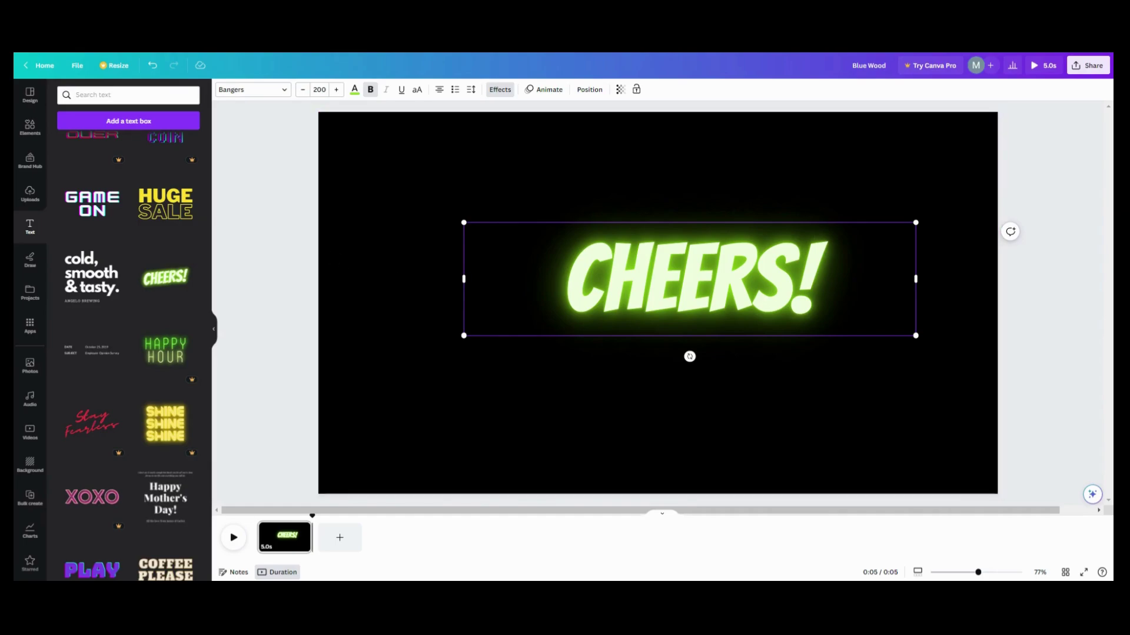
key("shift+Left")
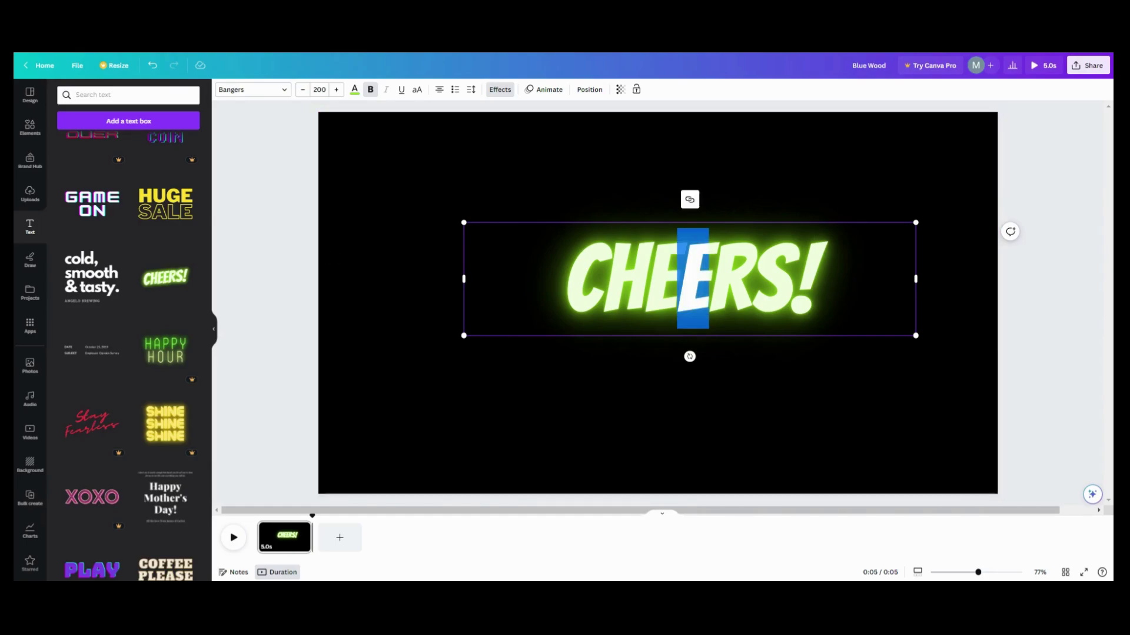
left_click(618, 360)
left_click(615, 314)
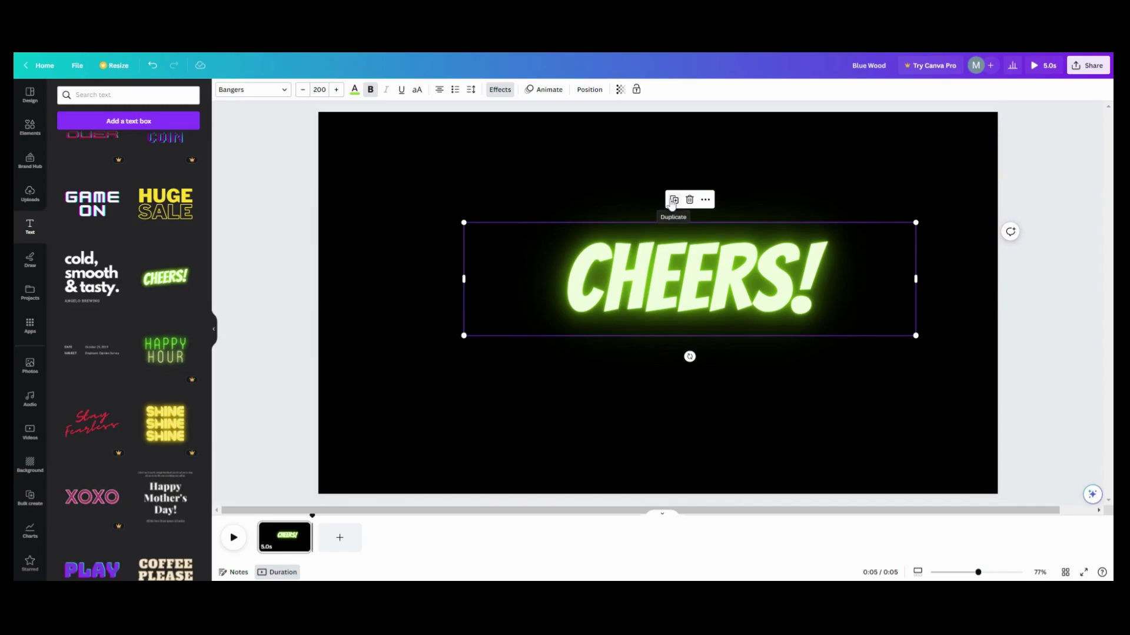
left_click_drag(659, 259, 18, 281)
left_click(288, 305)
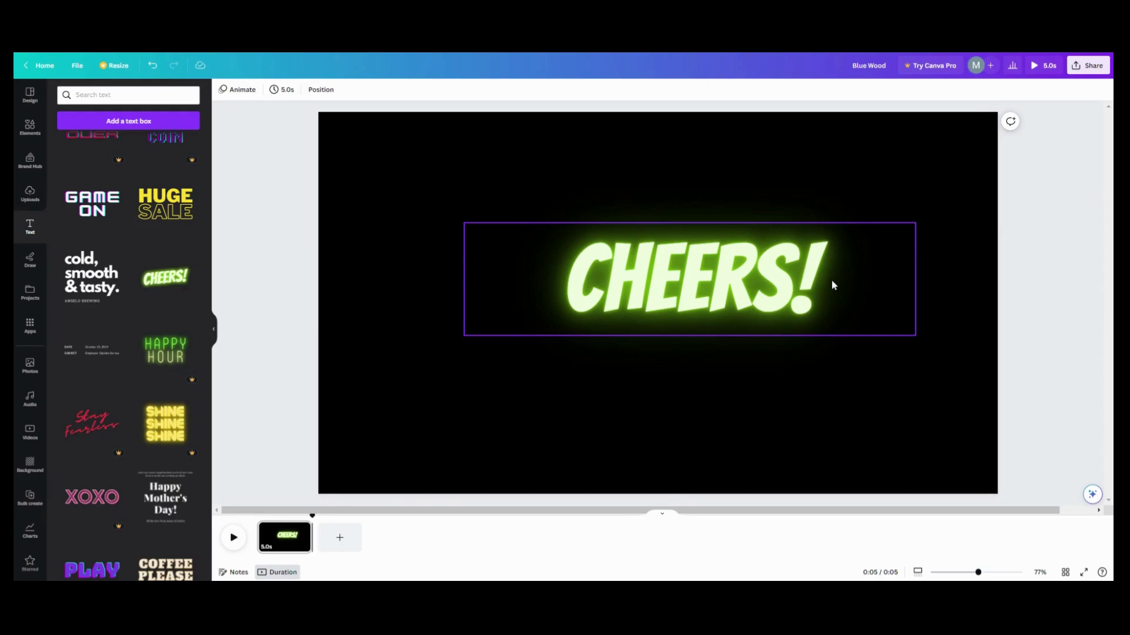
Add empty lines above and below the CHEERS! text
left_click(823, 295)
left_click(824, 295)
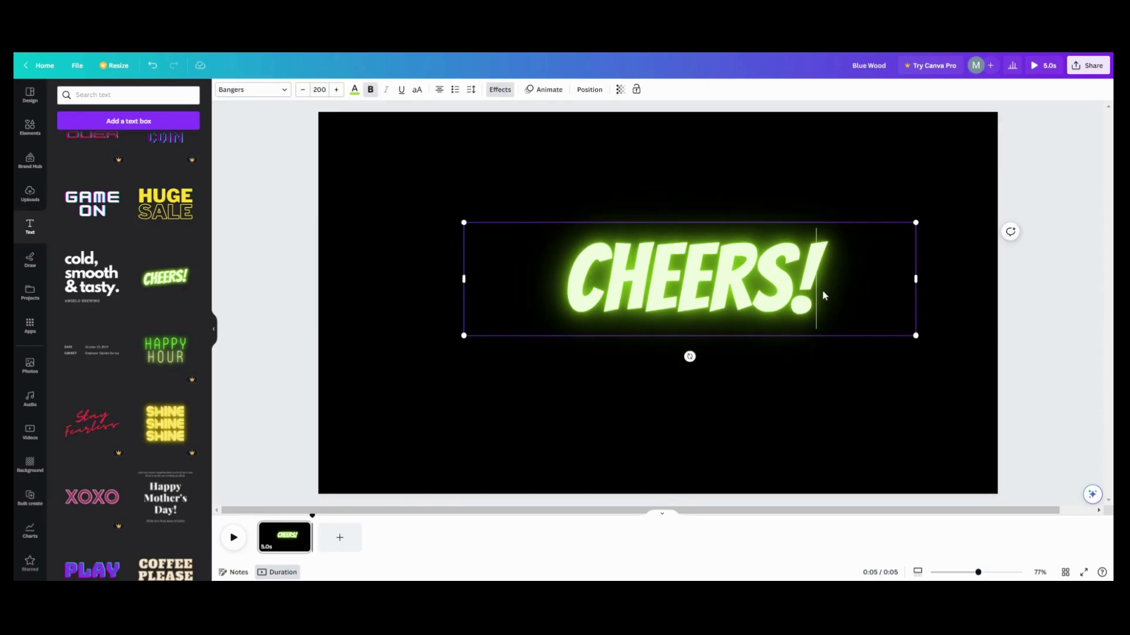
key("Return")
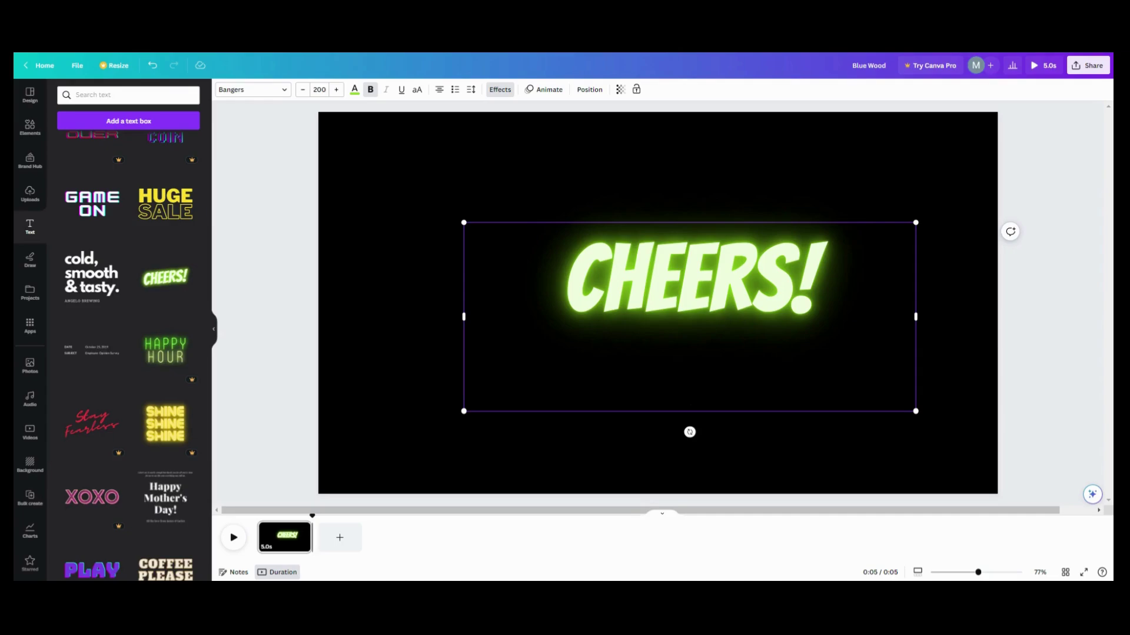
key("Return")
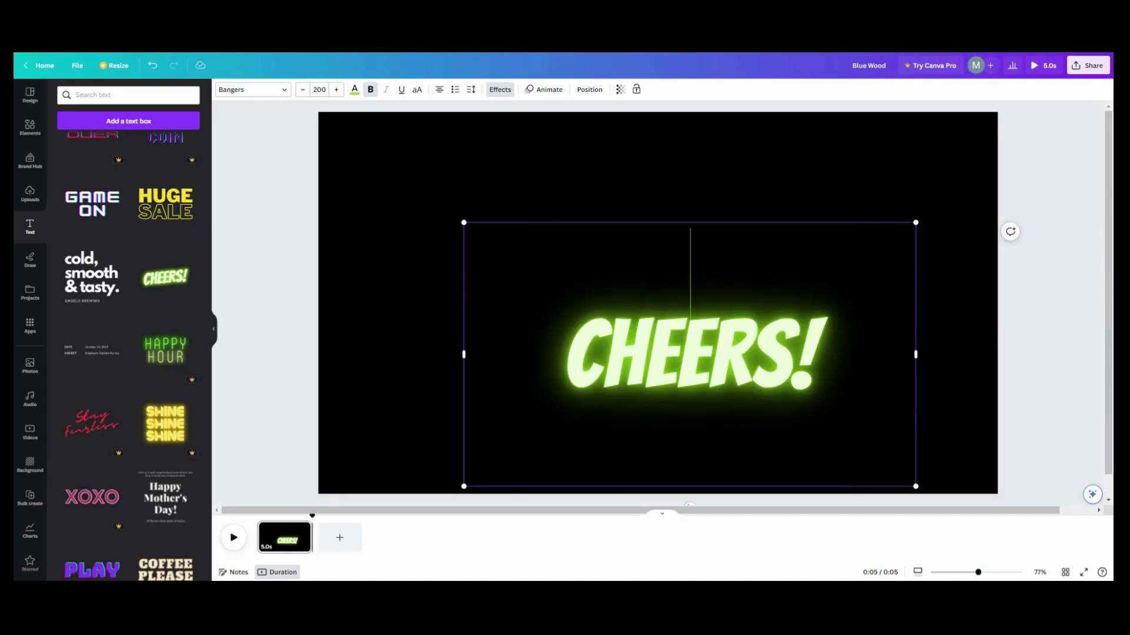
Move the CHEERS! text box up until it sits above the page's top edge
left_click(479, 285)
left_click(627, 264)
left_click_drag(627, 264, 624, 196)
left_click_drag(635, 281, 634, 120)
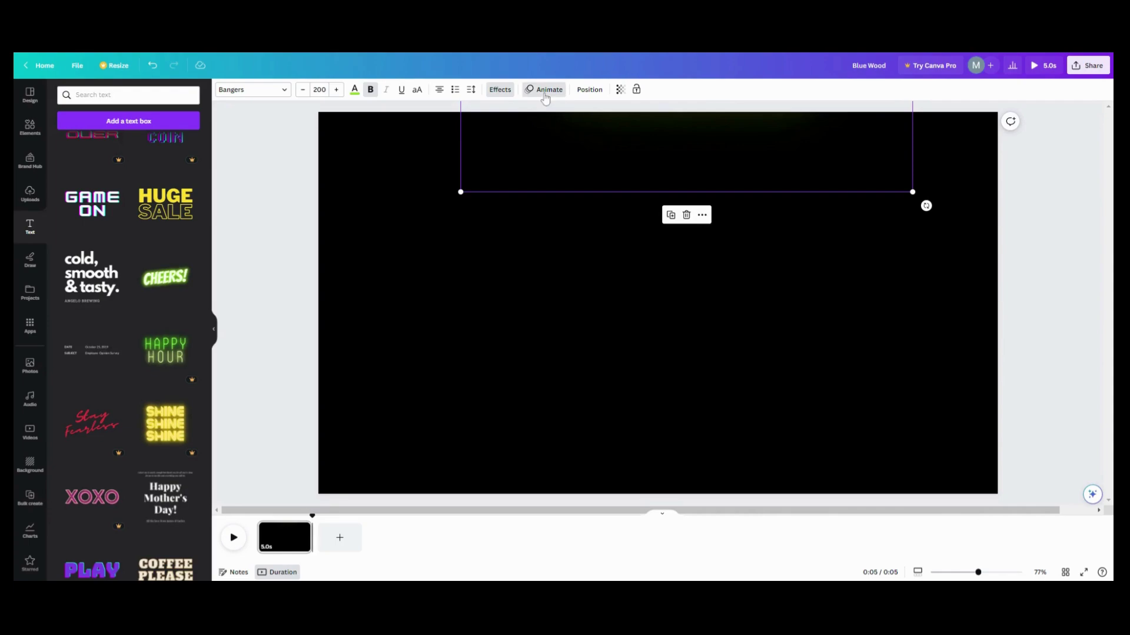
Record and discard two trial motion paths for CHEERS!: a drop to mid-page and a sweep off the left
left_click(544, 89)
left_click(118, 127)
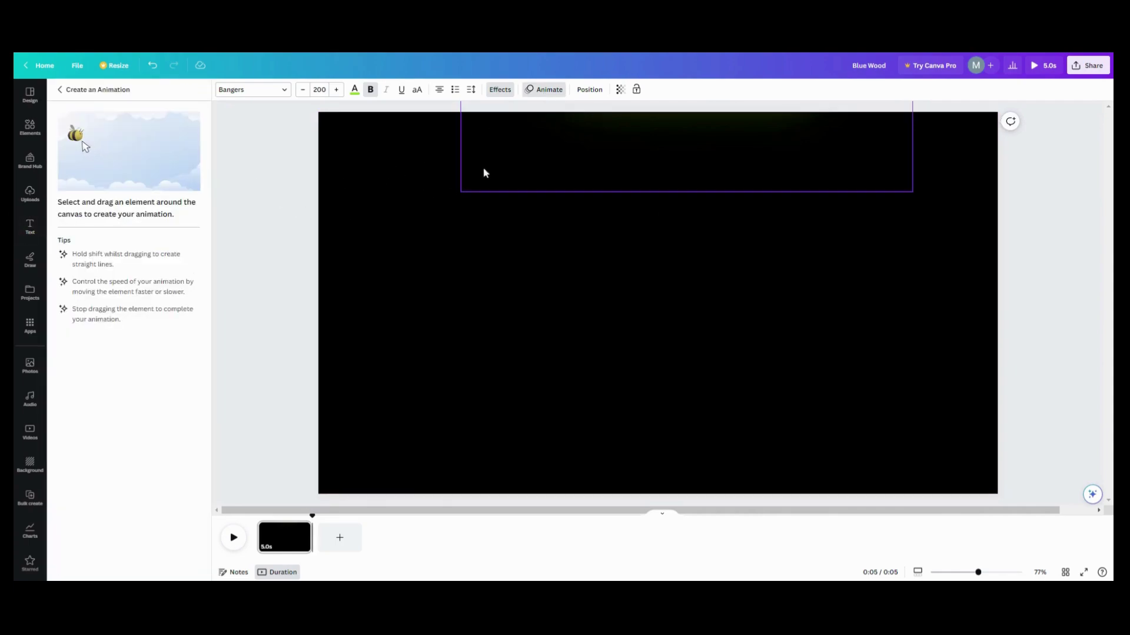
mouse_move(676, 147)
left_mouse_down()
mouse_move(663, 211)
mouse_move(674, 335)
left_mouse_up()
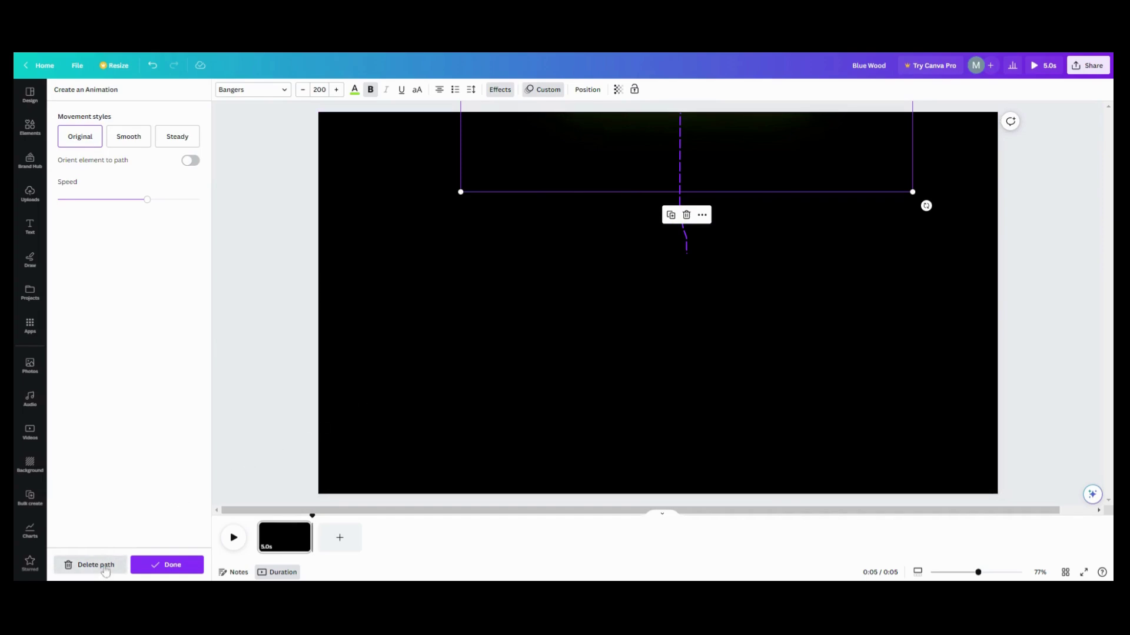
left_click(103, 569)
mouse_move(624, 168)
left_mouse_down()
mouse_move(584, 207)
mouse_move(322, 335)
mouse_move(117, 383)
left_mouse_up()
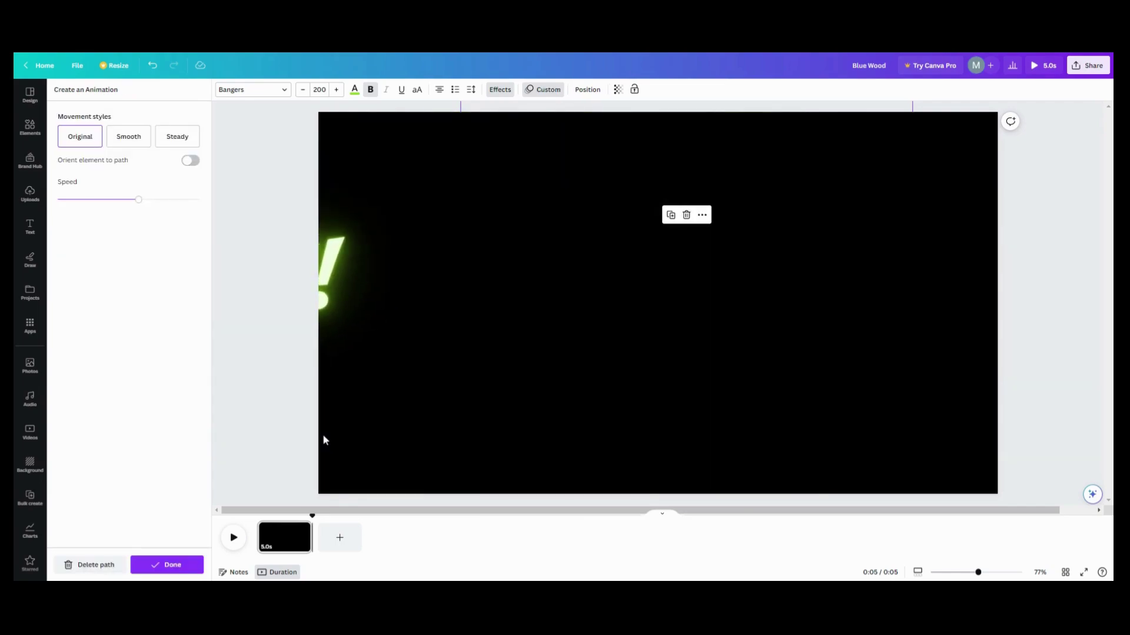
left_click(112, 562)
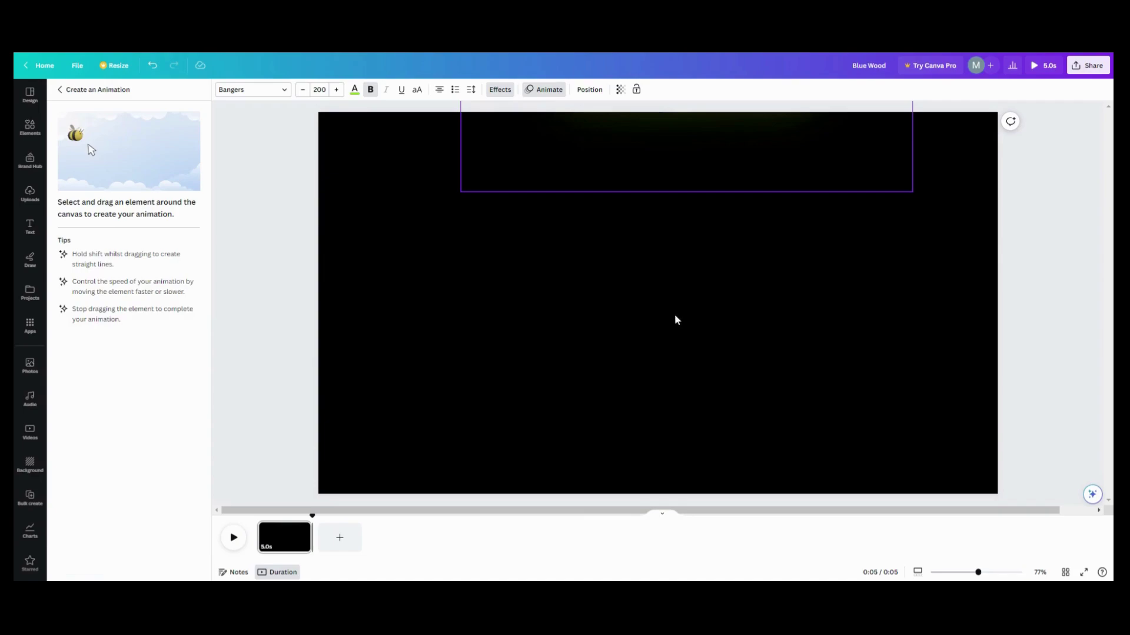
Discard a third down-left path, then drag CHEERS! off the left edge and delete it
mouse_move(692, 166)
left_mouse_down()
mouse_move(573, 223)
mouse_move(257, 322)
mouse_move(384, 313)
left_mouse_up()
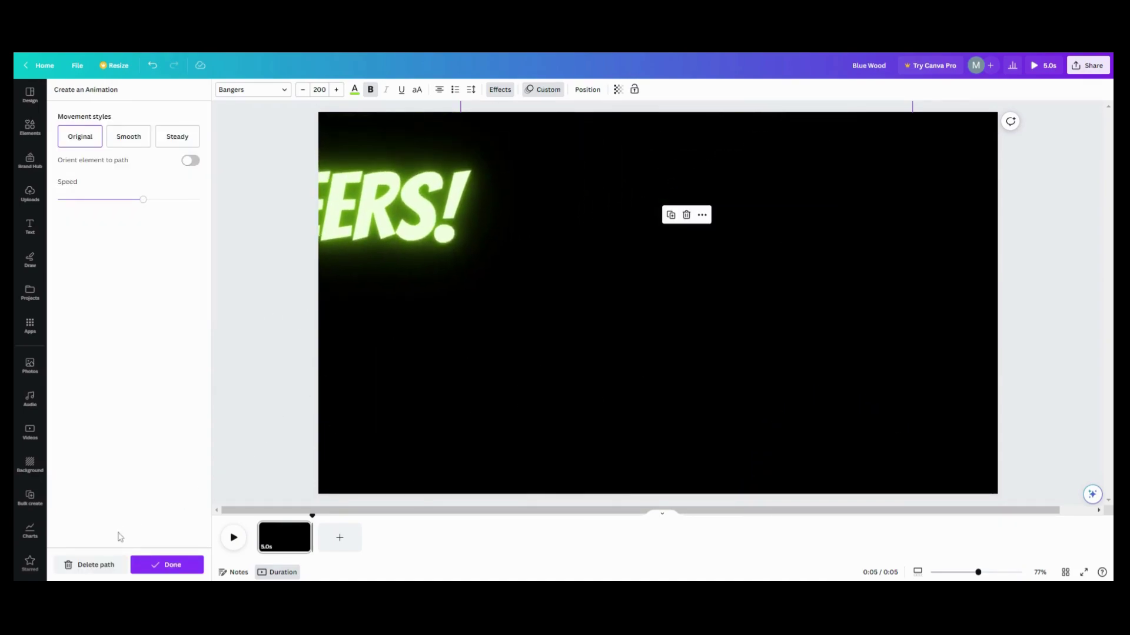
left_click(103, 566)
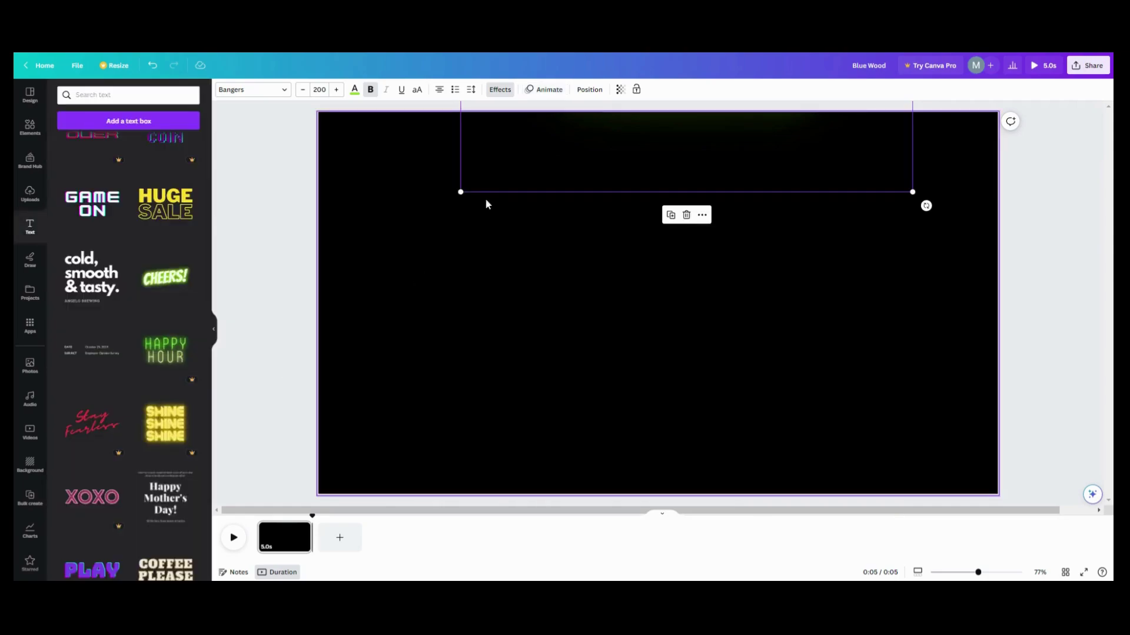
left_click_drag(477, 202, 28, 348)
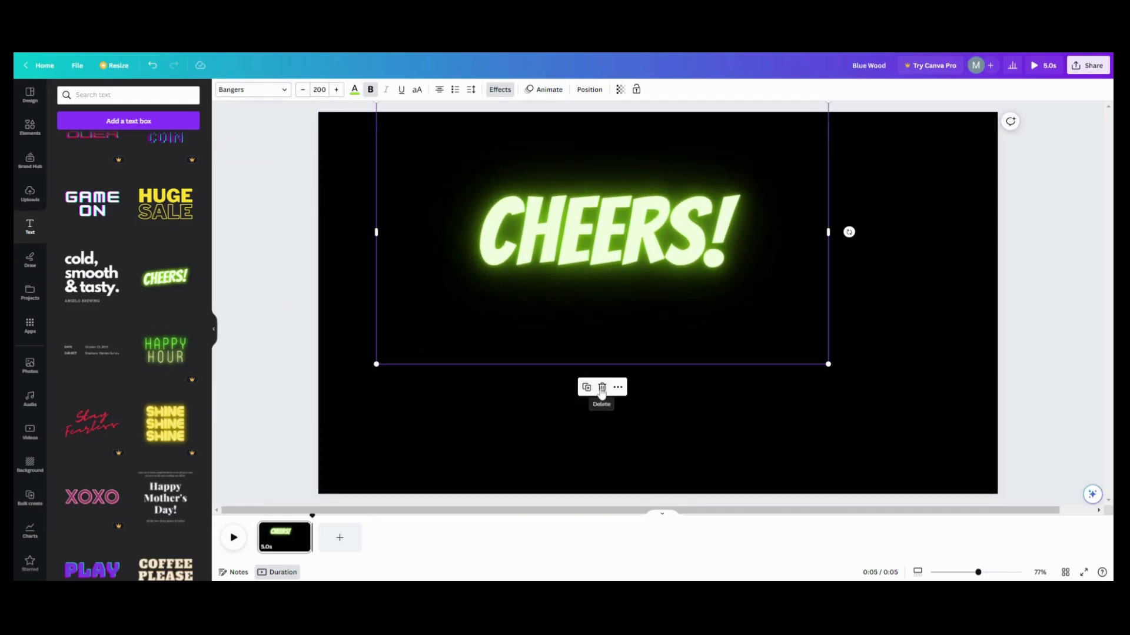
left_click(601, 388)
left_click(602, 388)
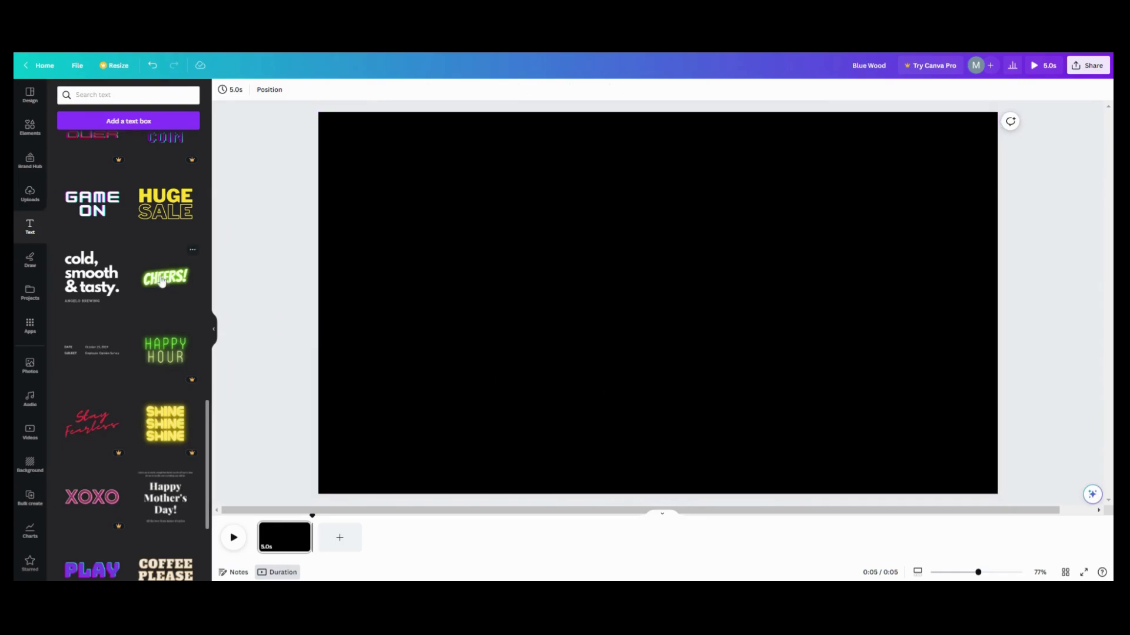
Add the stopwatch-and-person graphic, nudge it up-left, and place a slightly offset duplicate
left_click(29, 131)
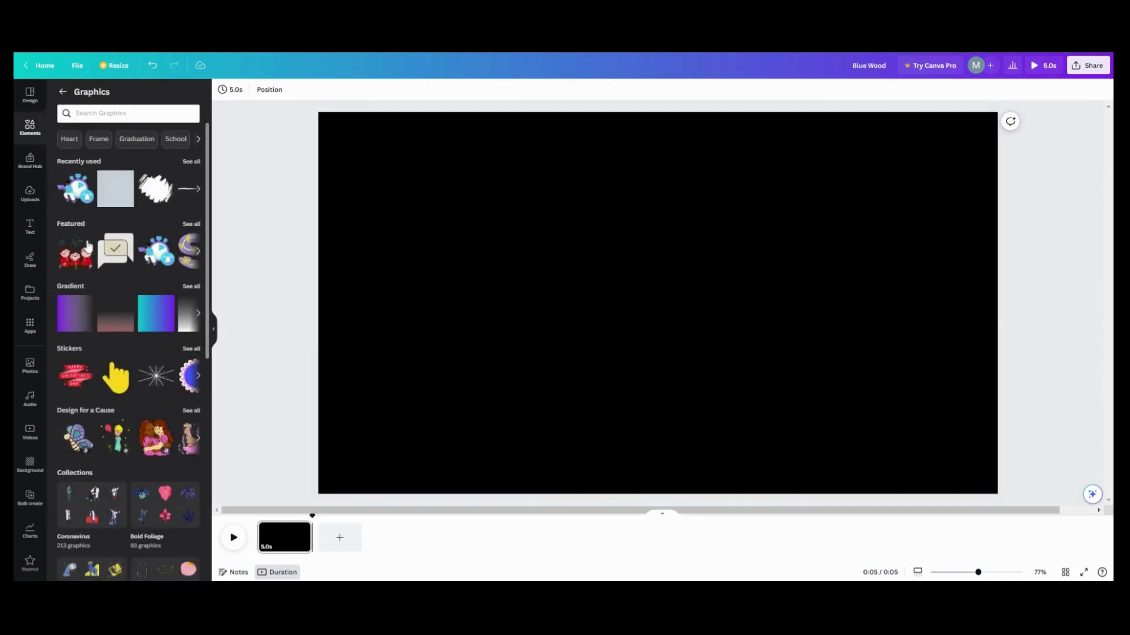
left_click(75, 189)
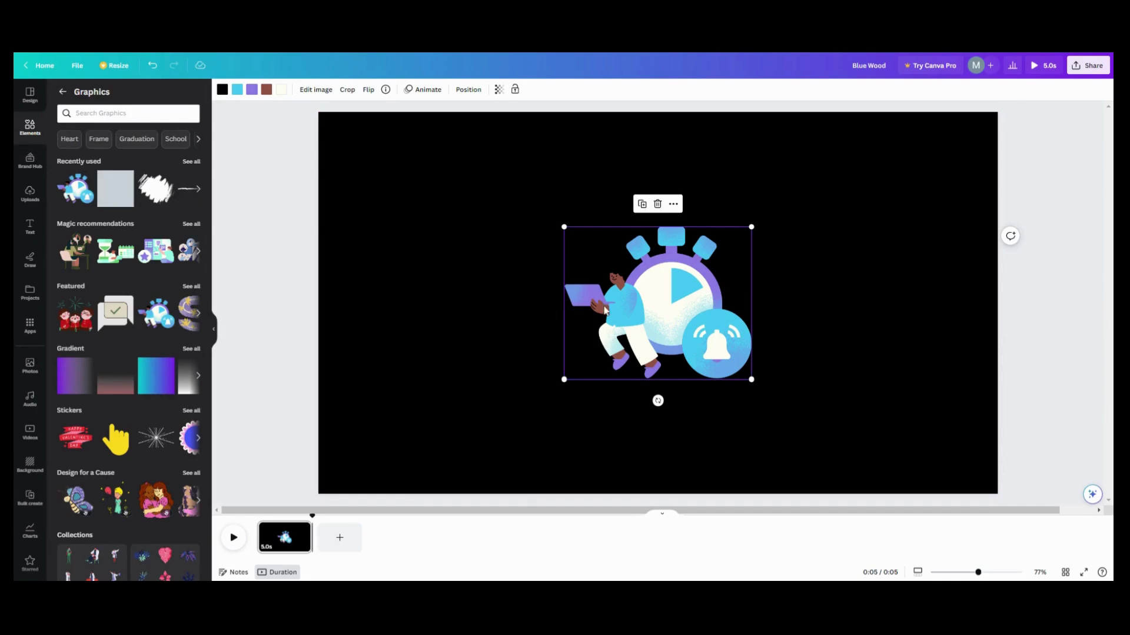
left_click_drag(589, 286, 435, 230)
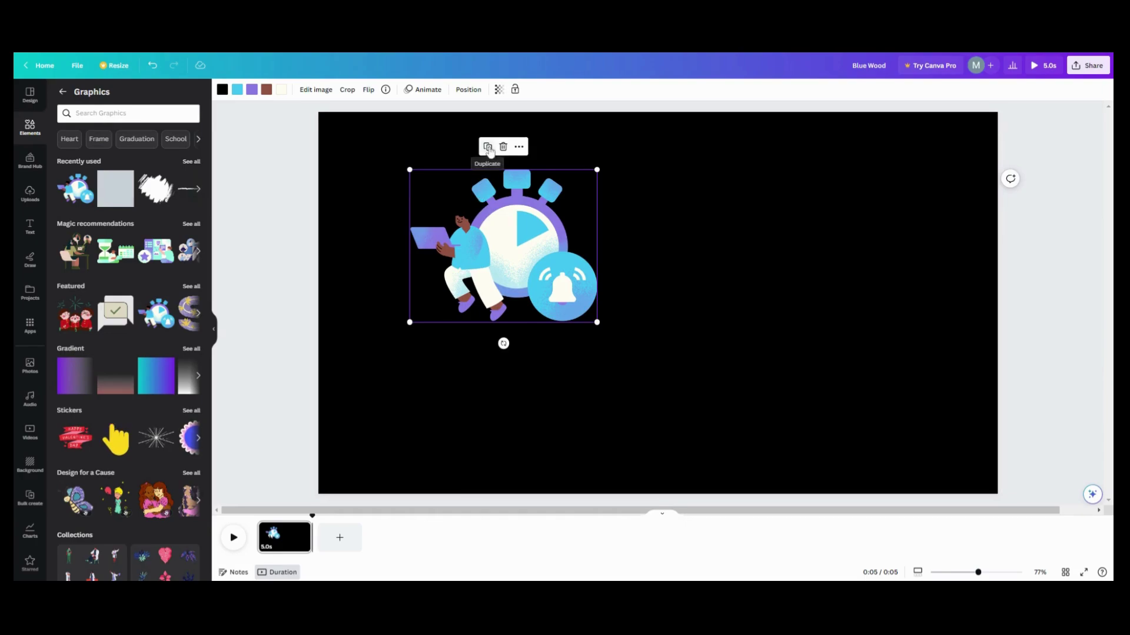
left_click(488, 147)
left_click_drag(529, 222, 538, 224)
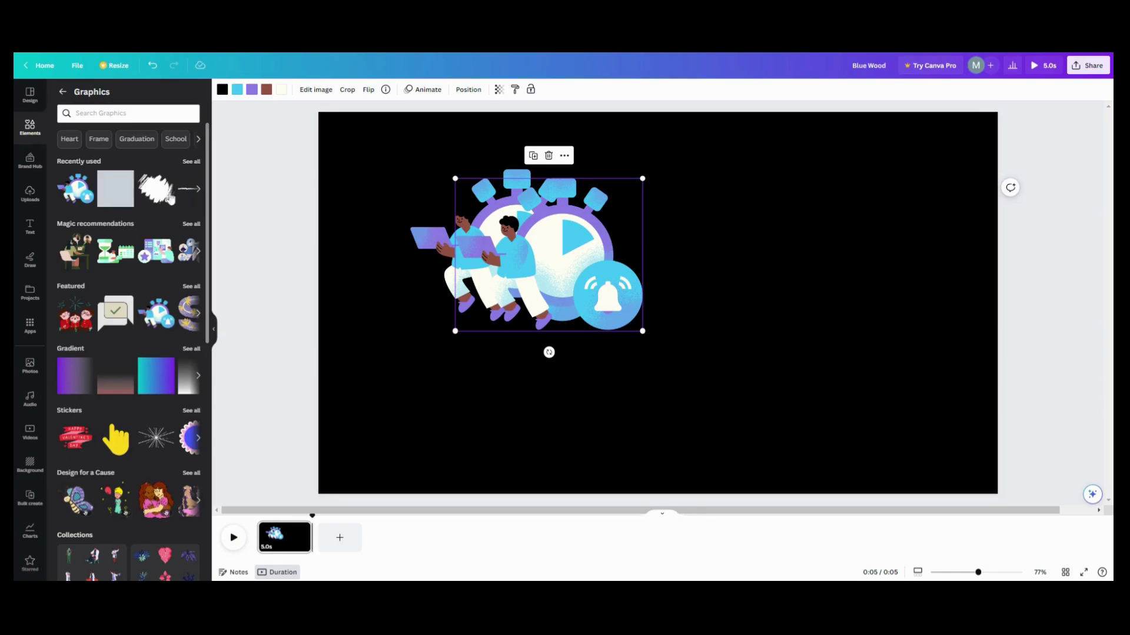
left_click_drag(536, 240, 544, 236)
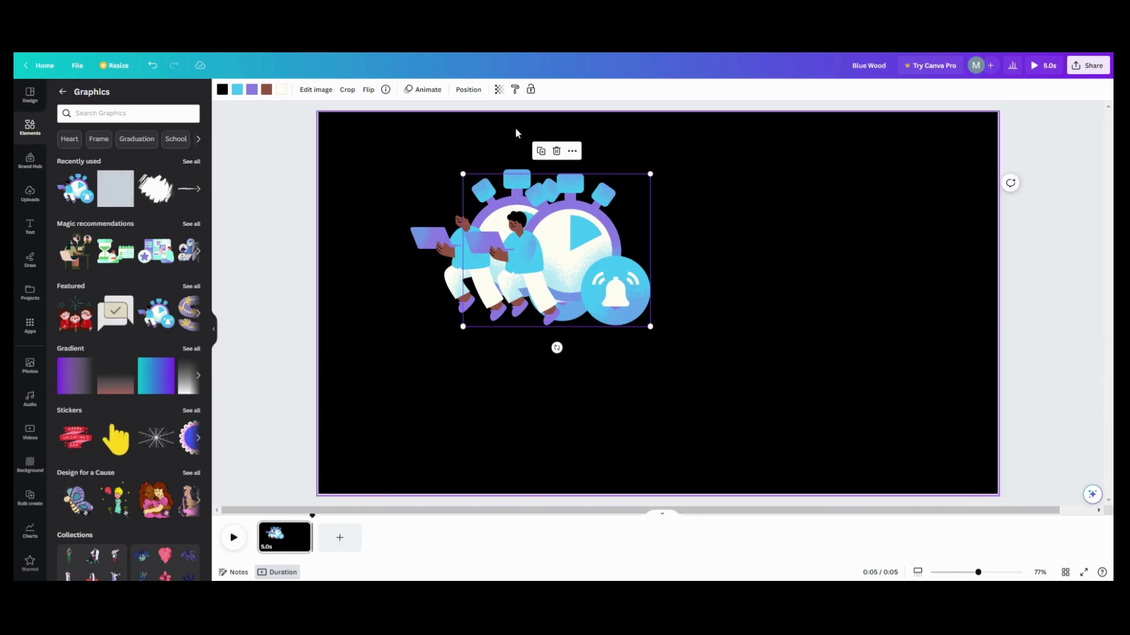
Make the duplicate fully transparent, then group both stopwatch graphics
left_click(499, 90)
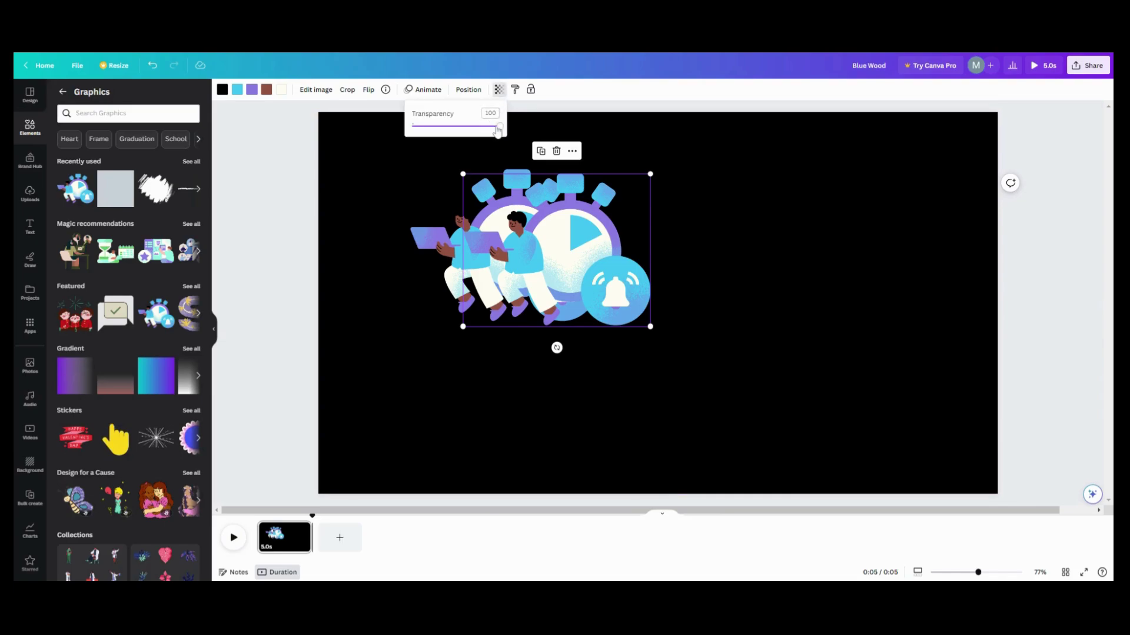
left_click_drag(497, 128, 399, 126)
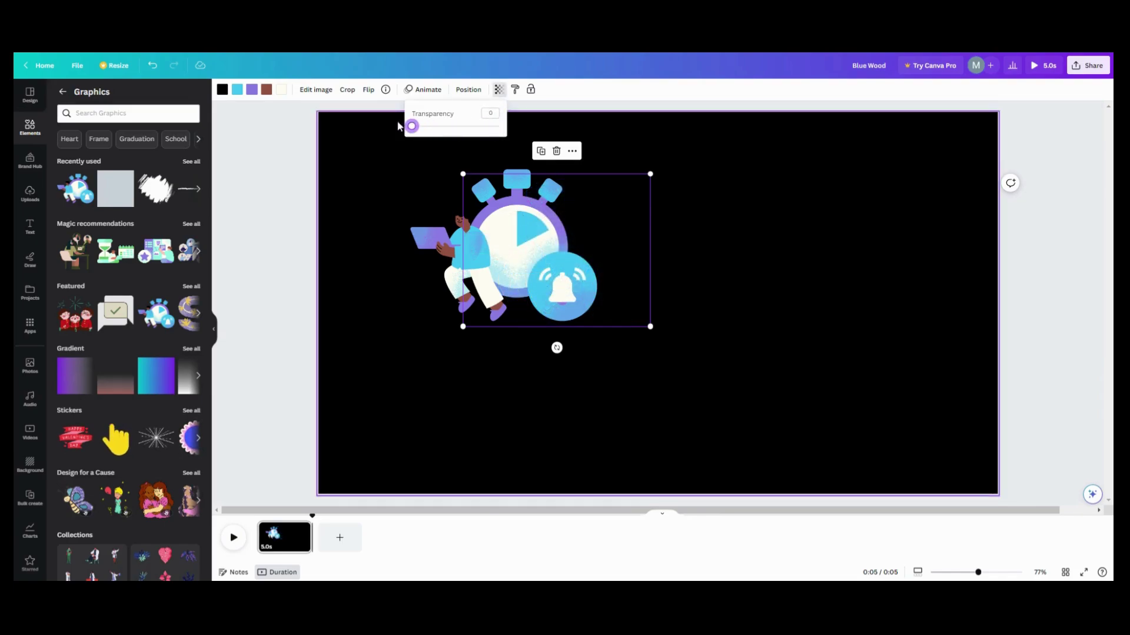
left_click_drag(396, 170, 553, 246)
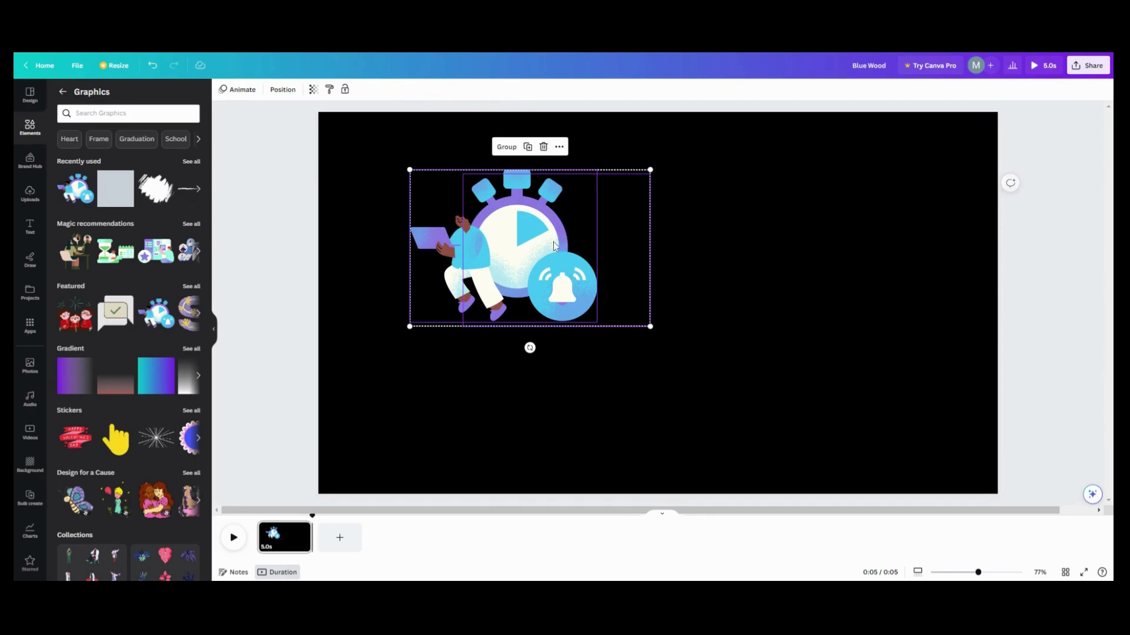
left_click(512, 147)
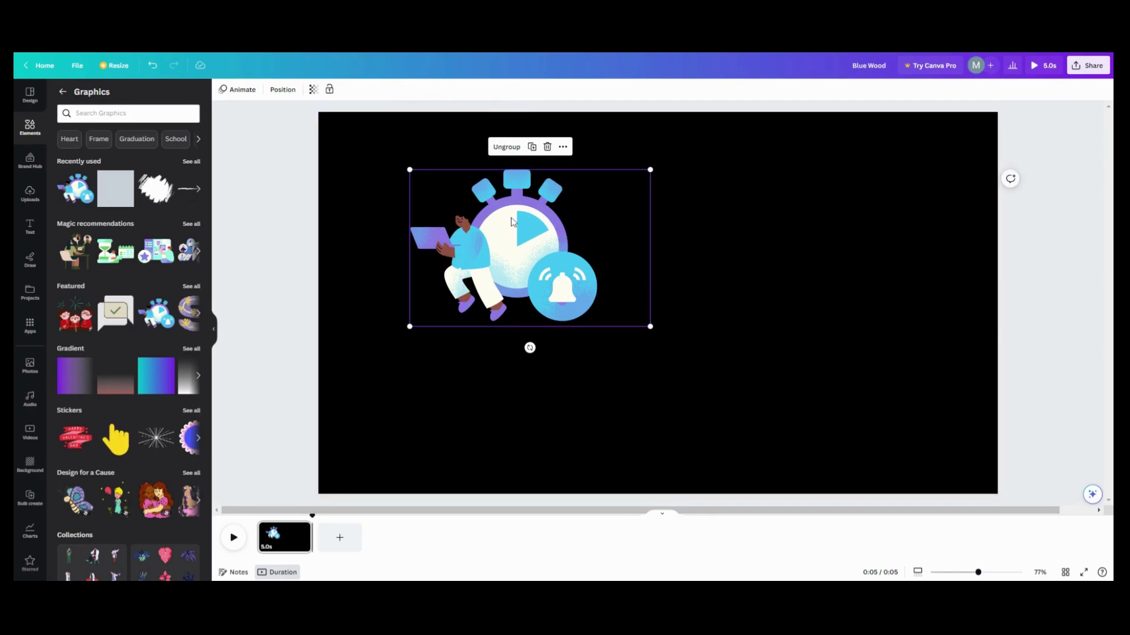
Move the grouped stopwatch graphic further left and show the page's layer list
left_click_drag(462, 220, 225, 222)
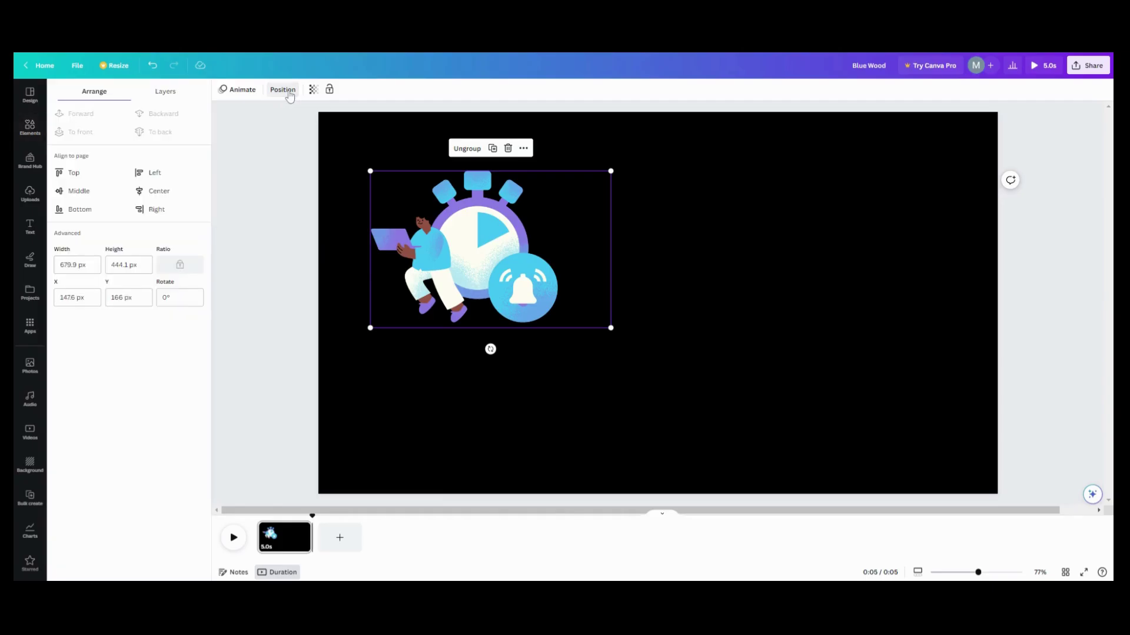
left_click(179, 92)
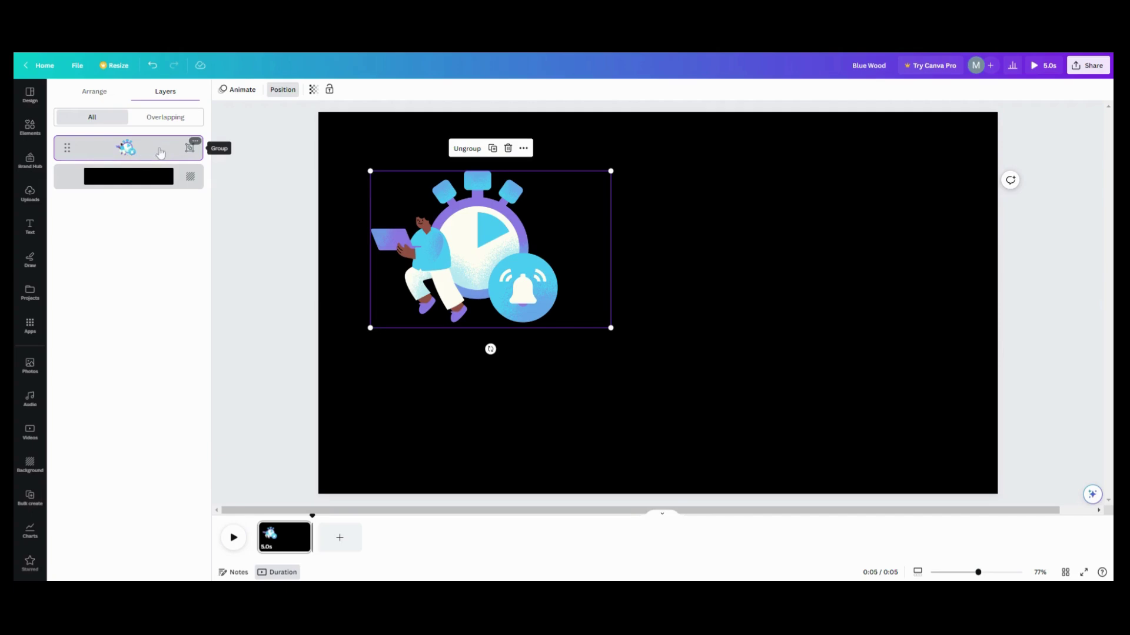
Draw and delete a trial rightward motion path, then move the group partly off the left edge
left_click(237, 90)
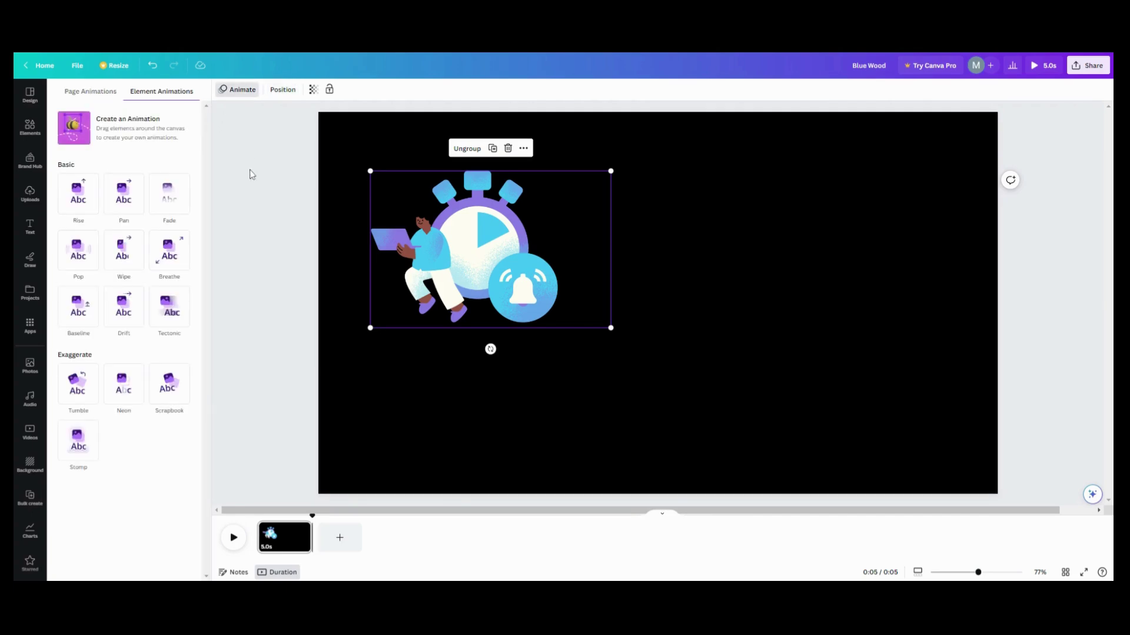
left_click(123, 128)
left_click_drag(420, 231, 630, 234)
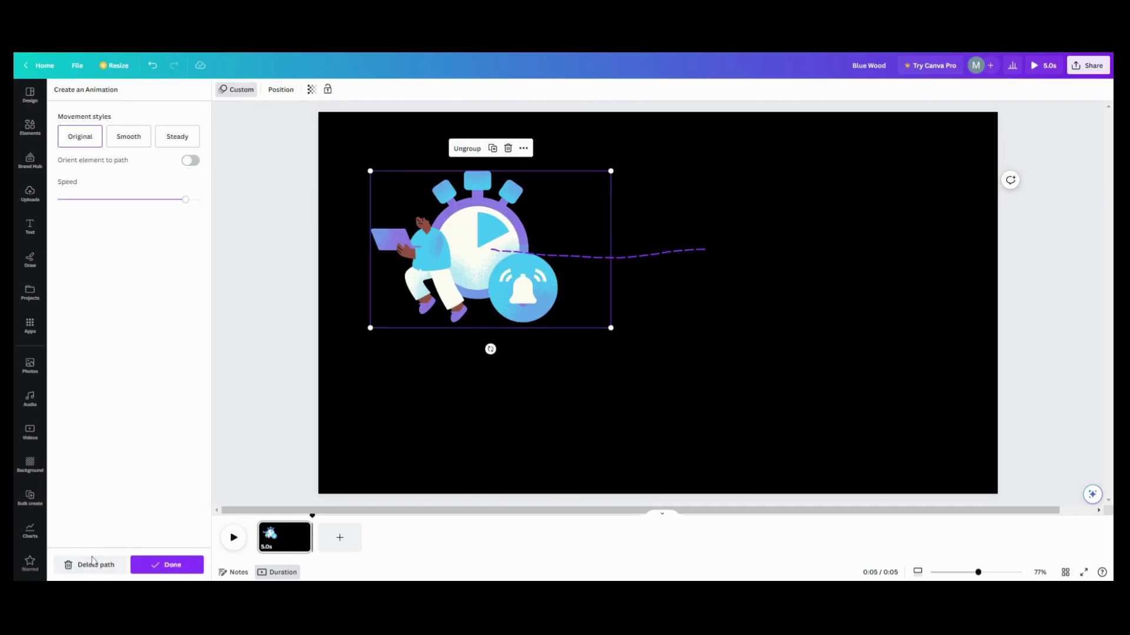
left_click(92, 564)
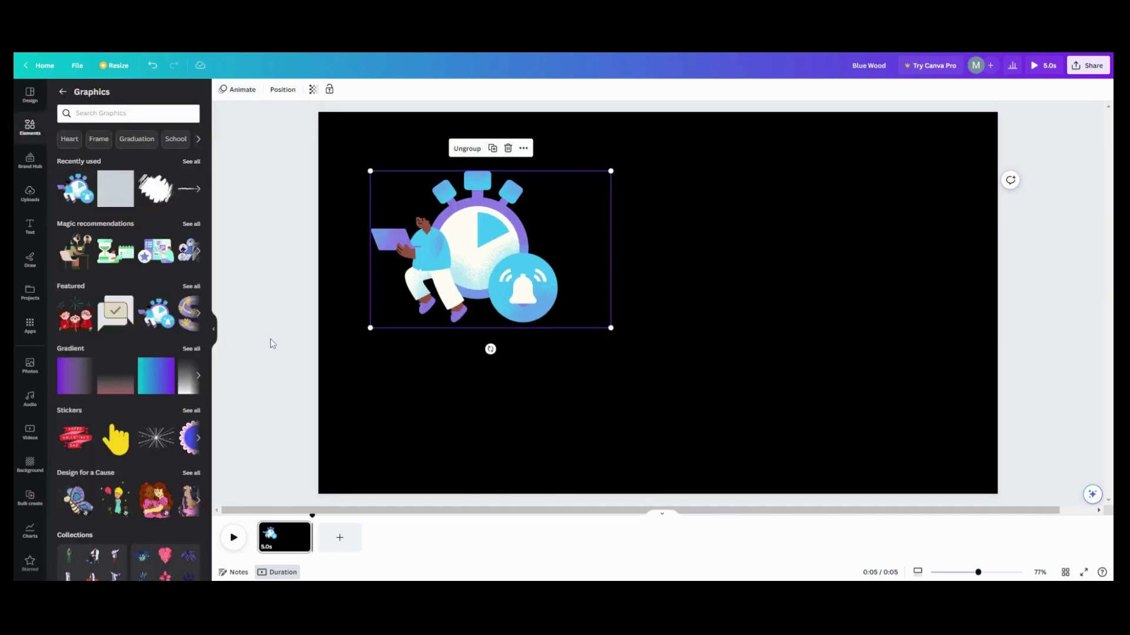
left_click_drag(446, 246, 204, 247)
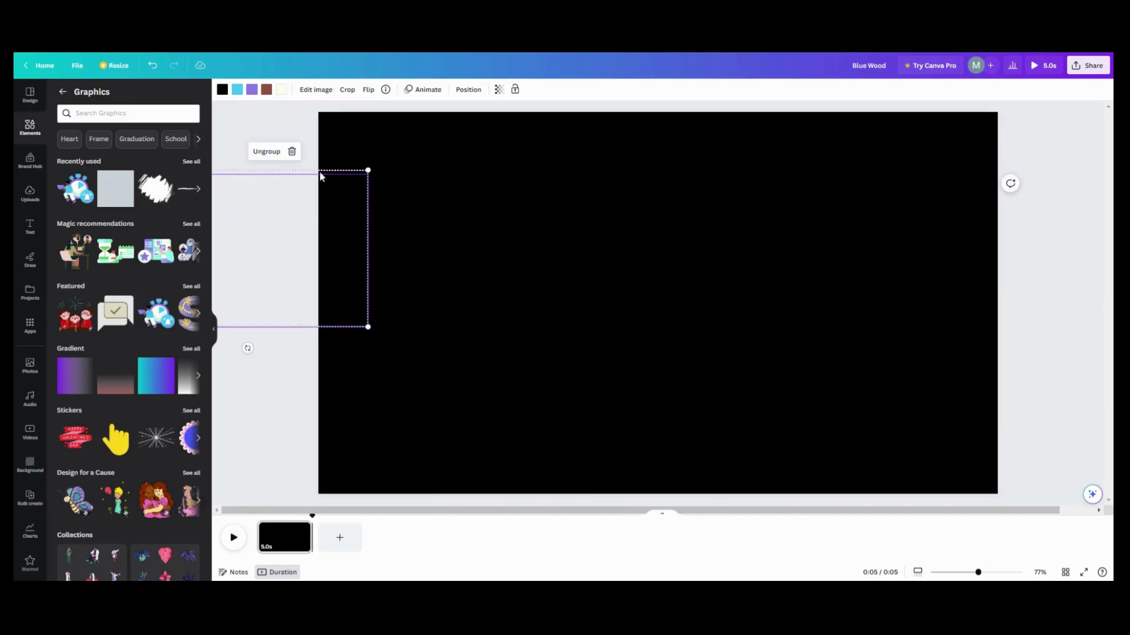
Select the whole group from Layers, draw a wavy motion path across the page, and preview it
left_click(468, 90)
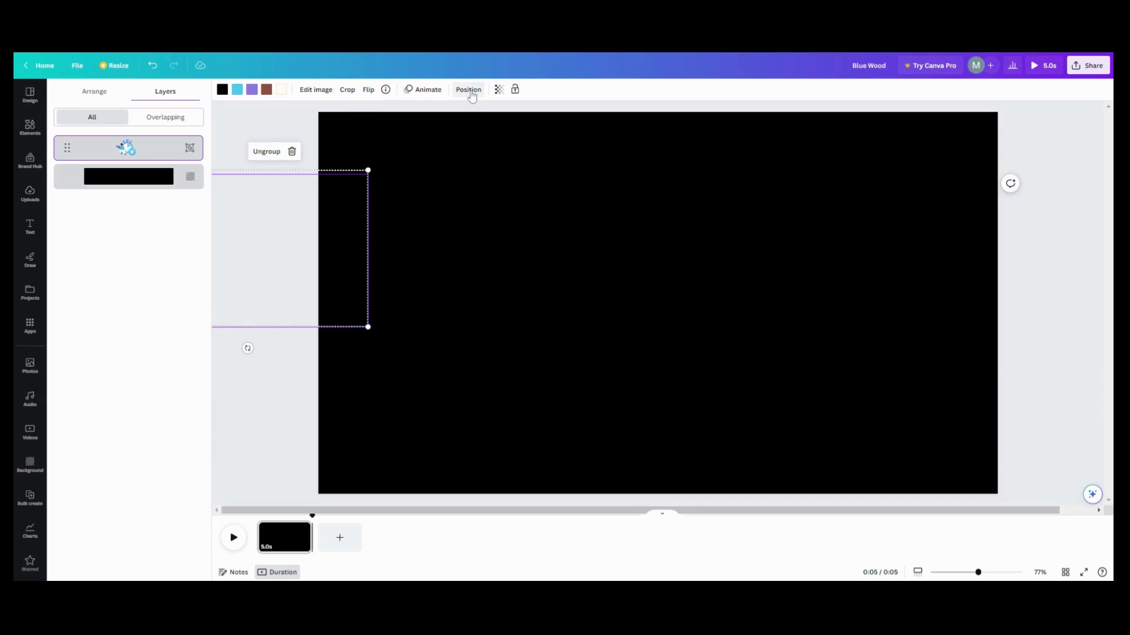
left_click(151, 152)
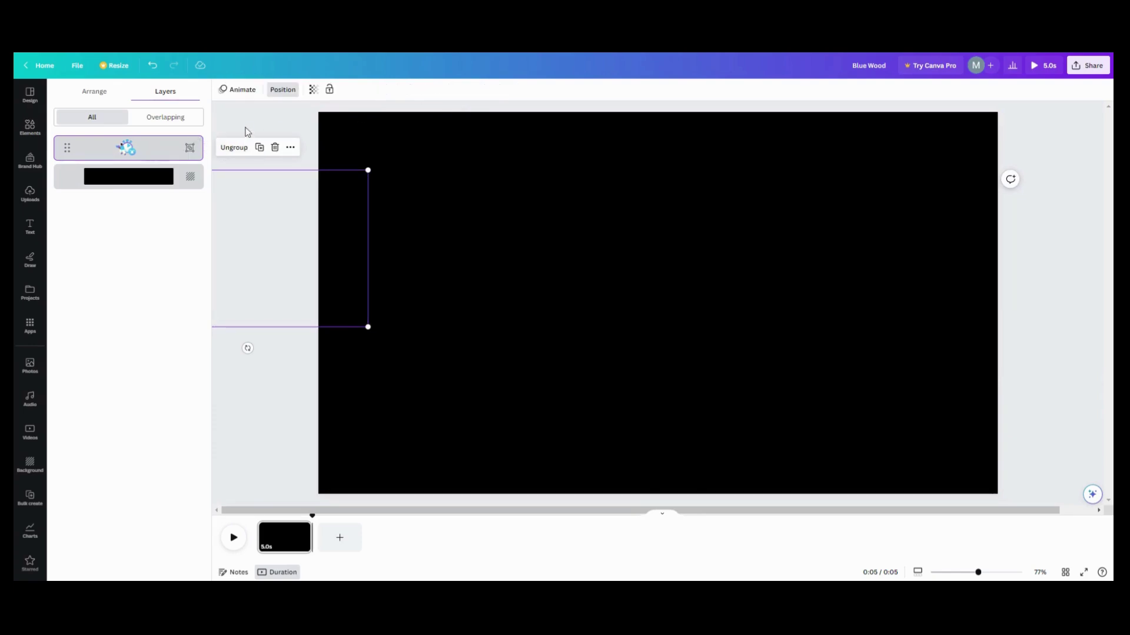
left_click(238, 94)
left_click(139, 133)
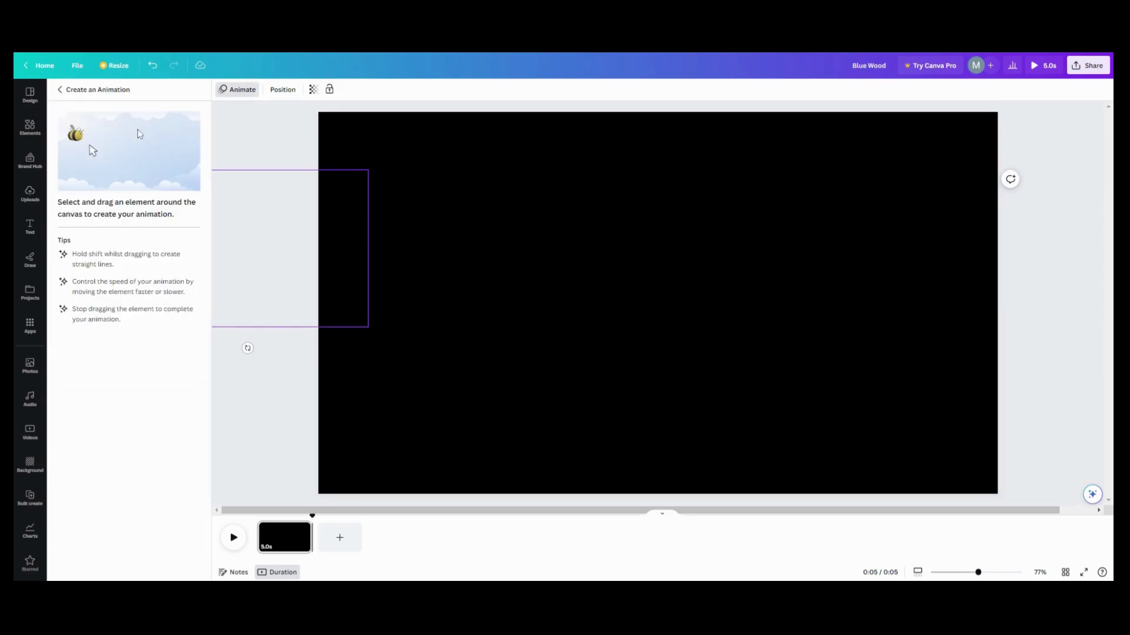
mouse_move(329, 243)
left_mouse_down()
mouse_move(423, 224)
mouse_move(573, 295)
mouse_move(732, 254)
mouse_move(795, 284)
left_mouse_up()
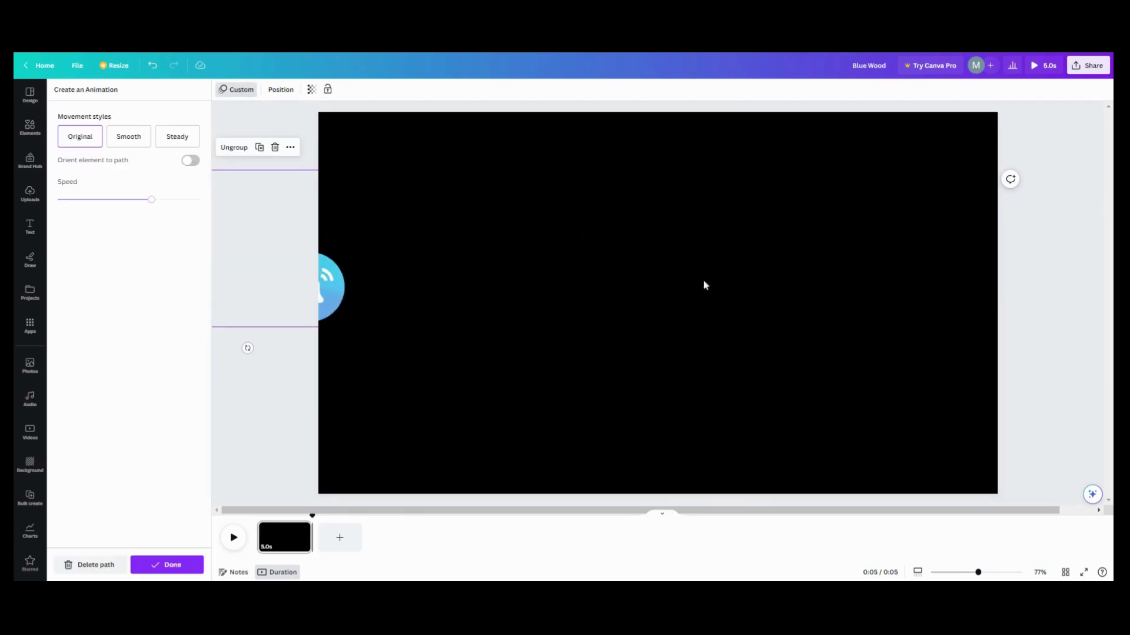
left_click(172, 564)
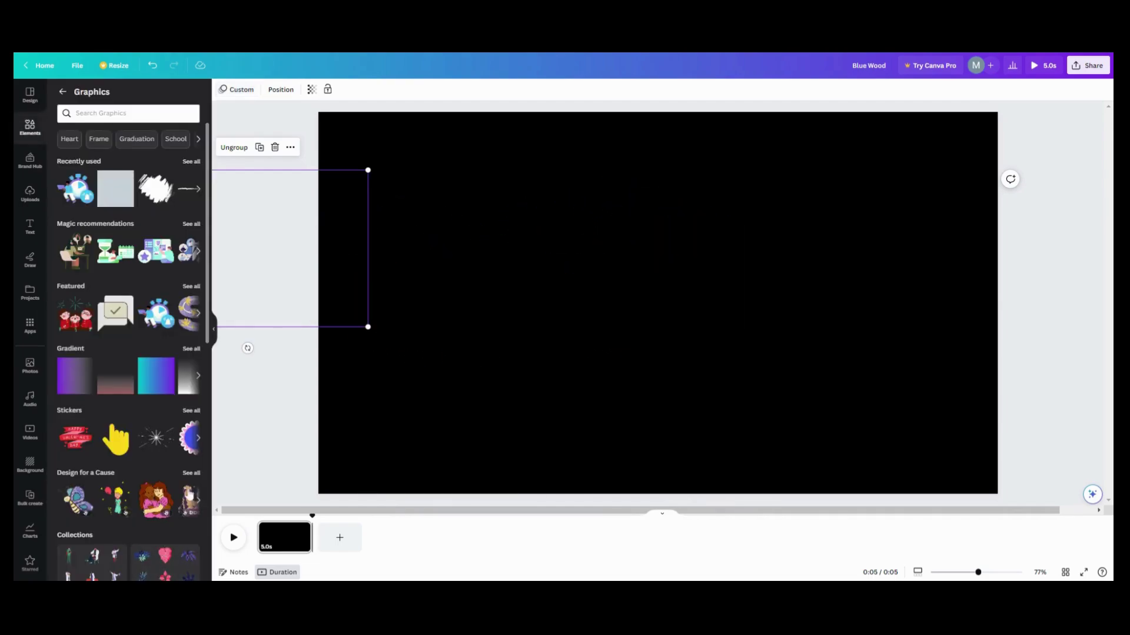
left_click(357, 411)
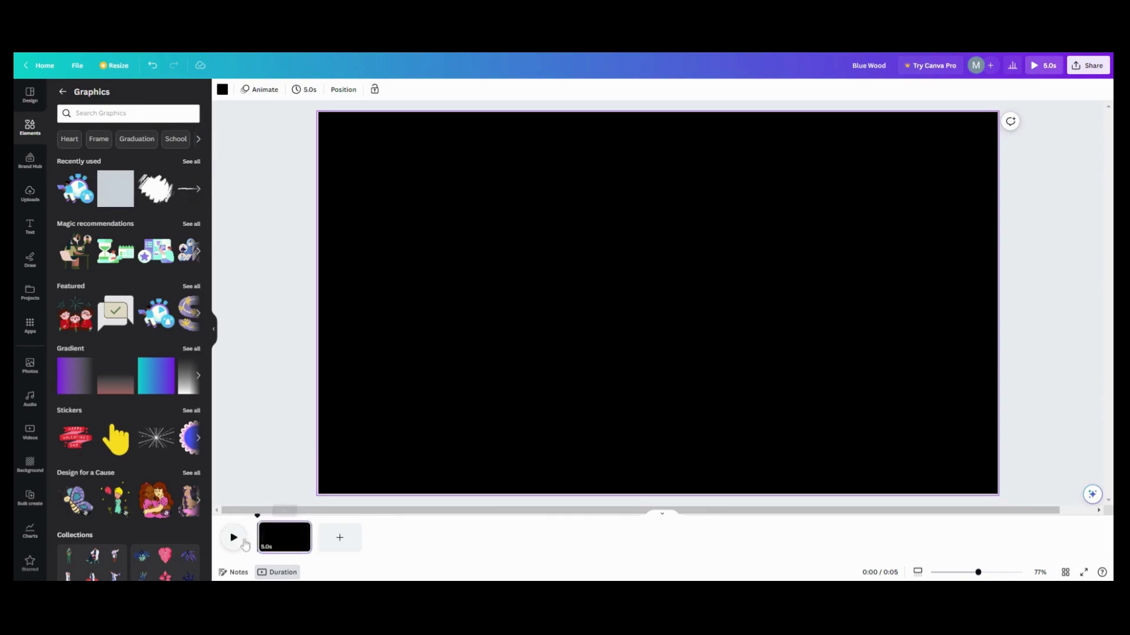
left_click(244, 544)
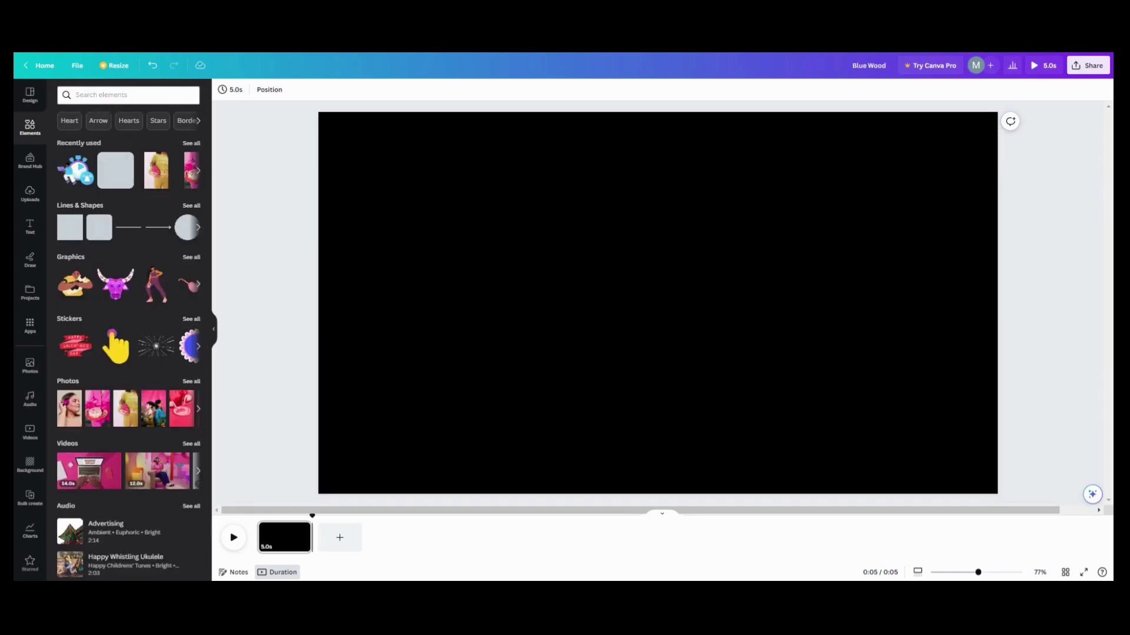
Search elements for 'car' and add the red cartoon car to the page
left_click(123, 99)
type("cars")
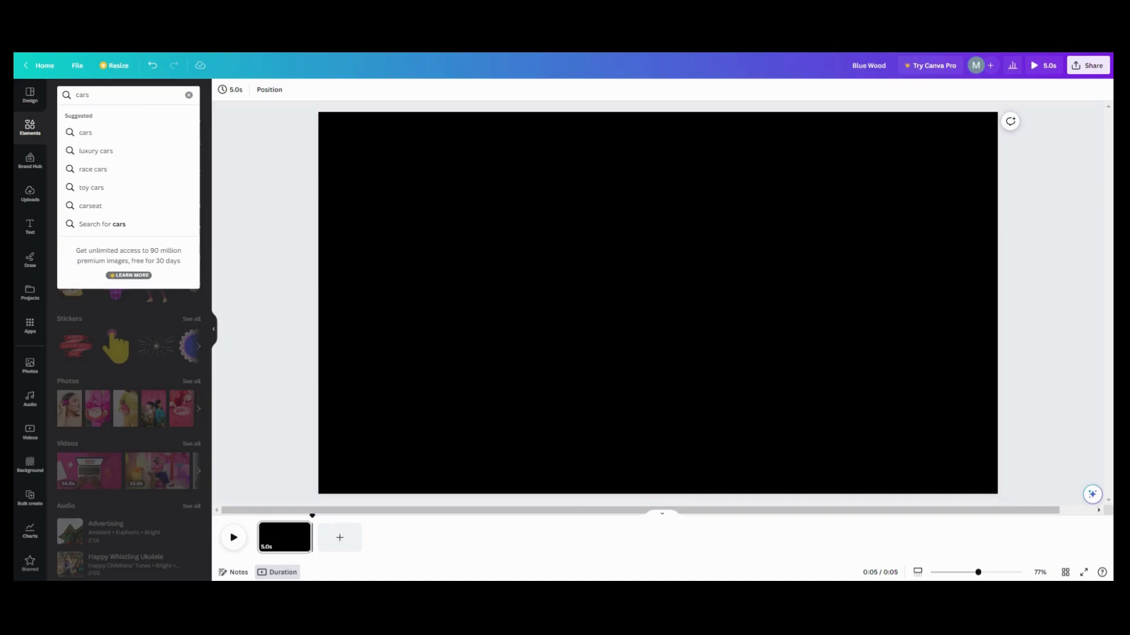
key("BackSpace")
key("Return")
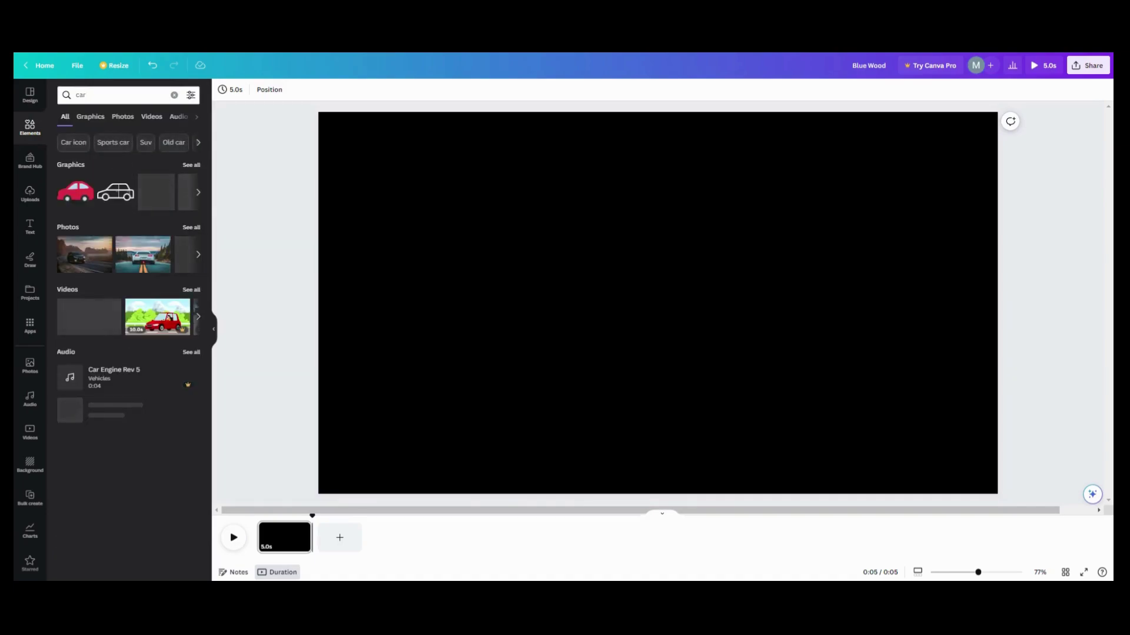
left_click(189, 167)
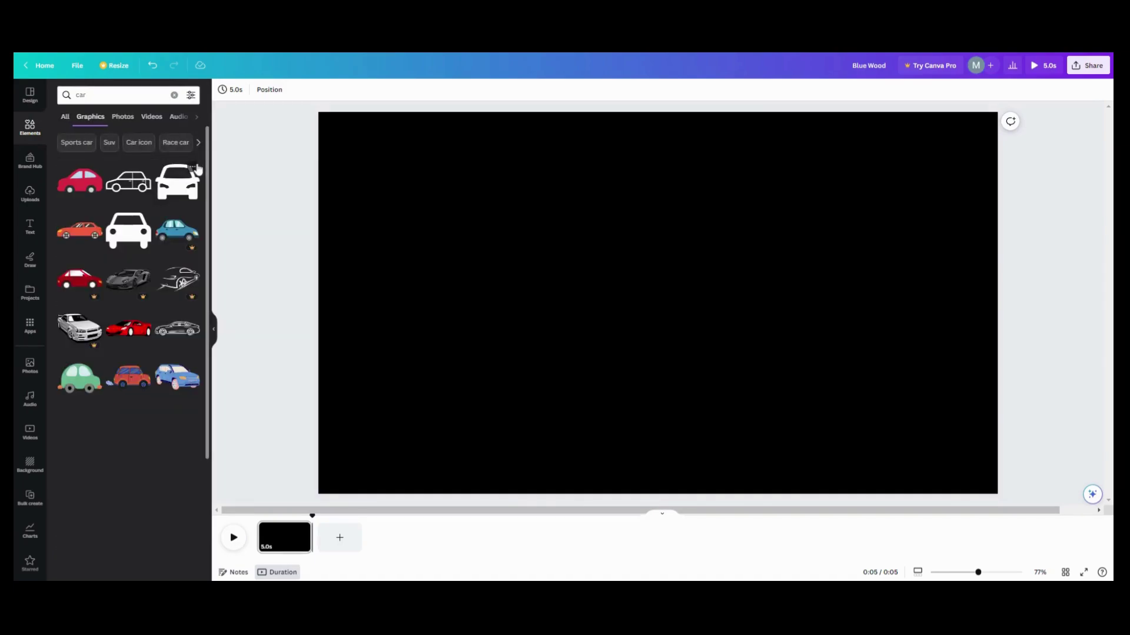
left_click(92, 187)
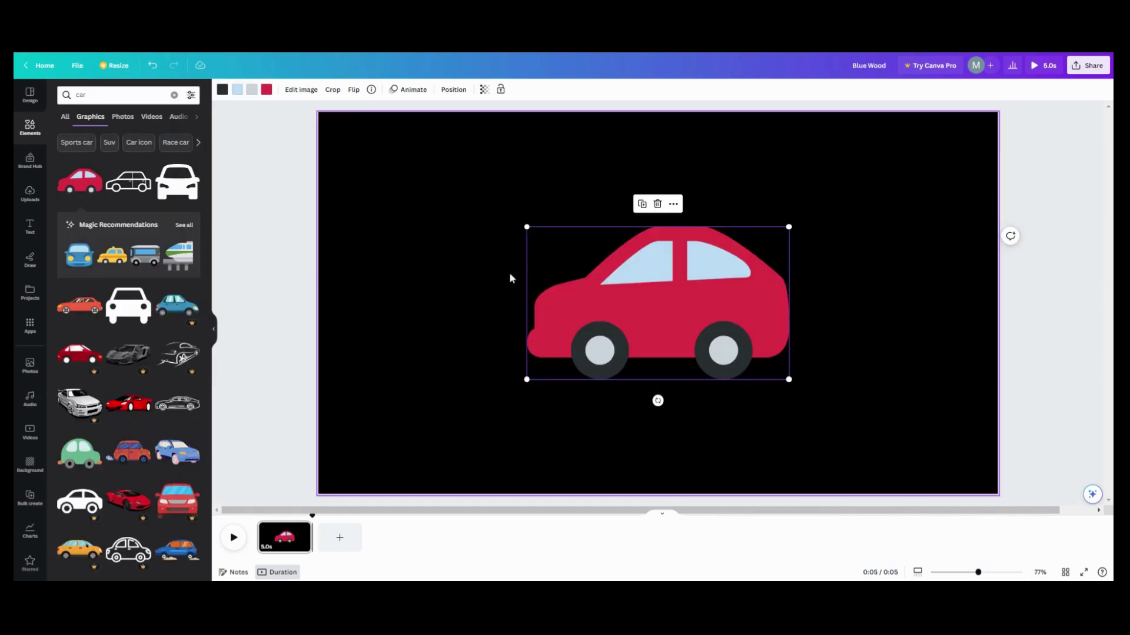
Flip the red car horizontally, shrink it, and place it at the page's upper-left corner
left_click(354, 90)
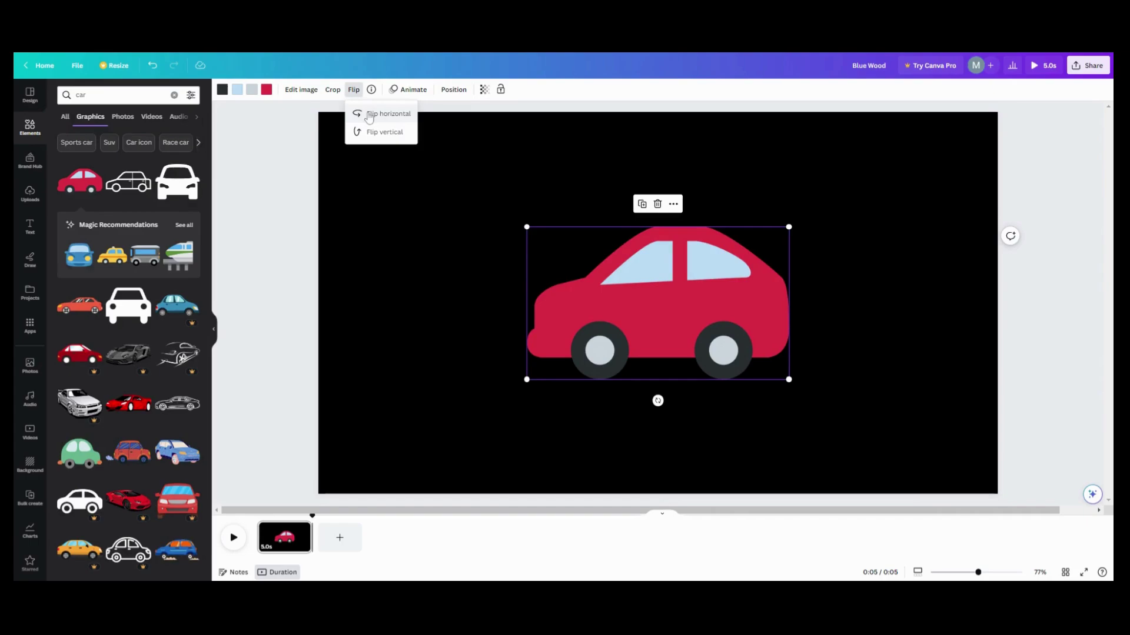
left_click(369, 116)
left_click_drag(633, 300, 443, 235)
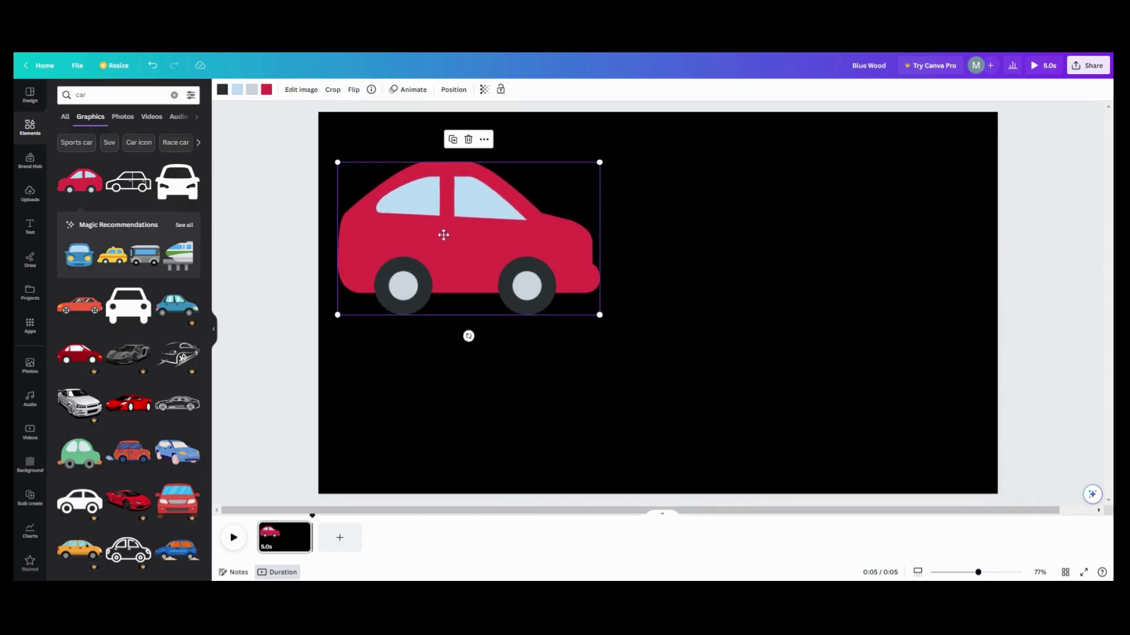
left_click_drag(339, 161, 429, 214)
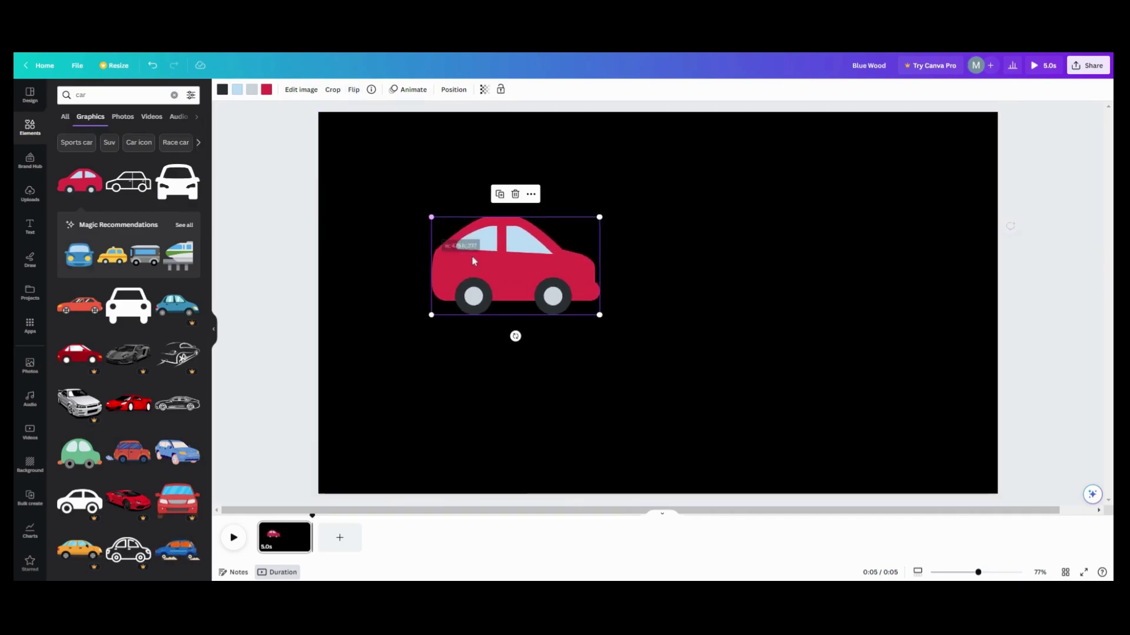
left_click_drag(479, 258, 383, 193)
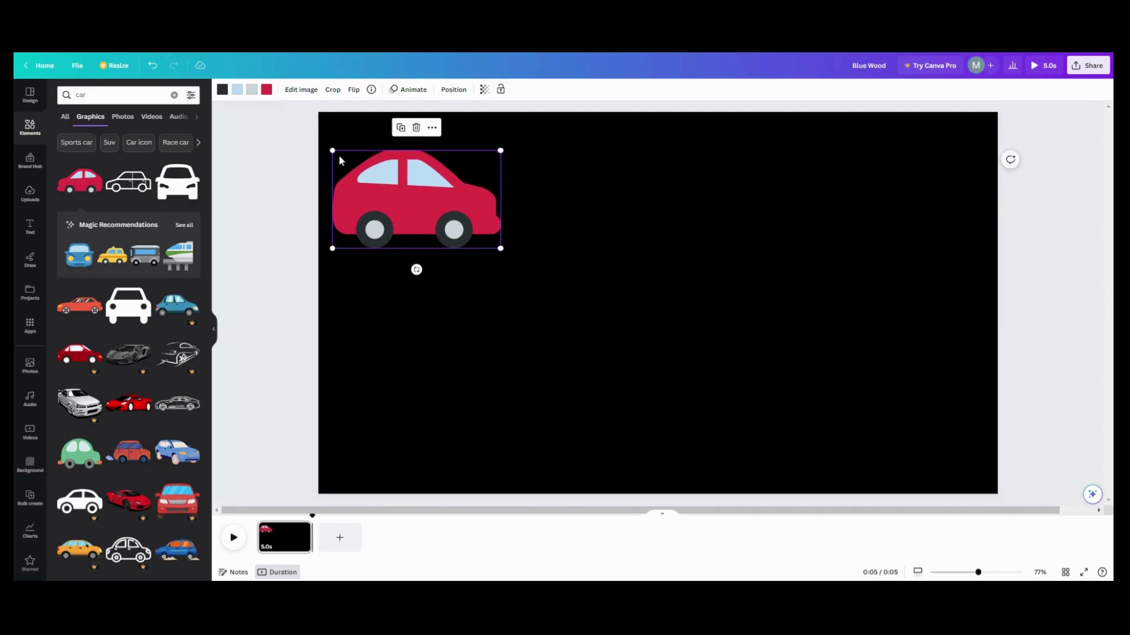
left_click_drag(331, 149, 358, 161)
left_click_drag(411, 193, 384, 190)
Give the red car a custom Steady-style motion path driving it rightward across the page
left_click(410, 90)
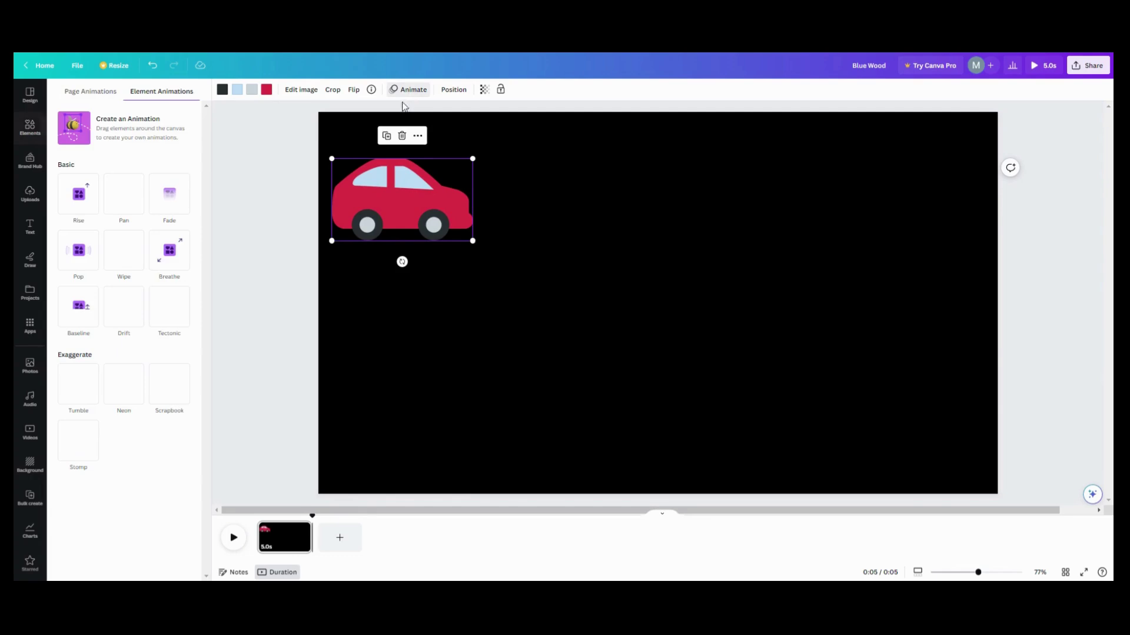
left_click(162, 133)
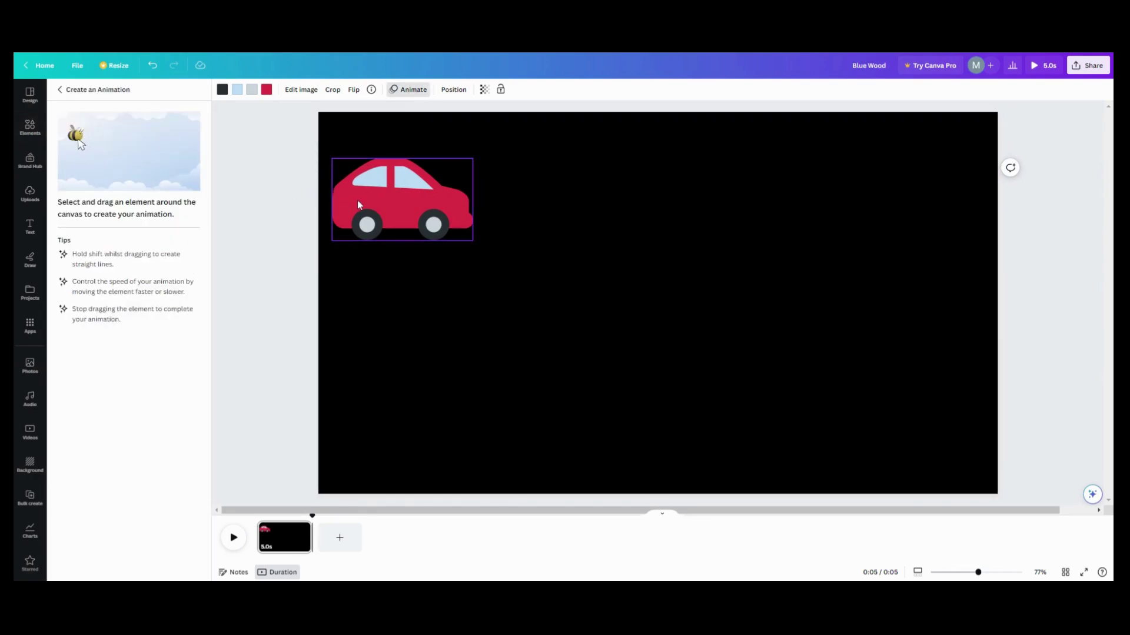
left_click_drag(359, 205, 842, 200)
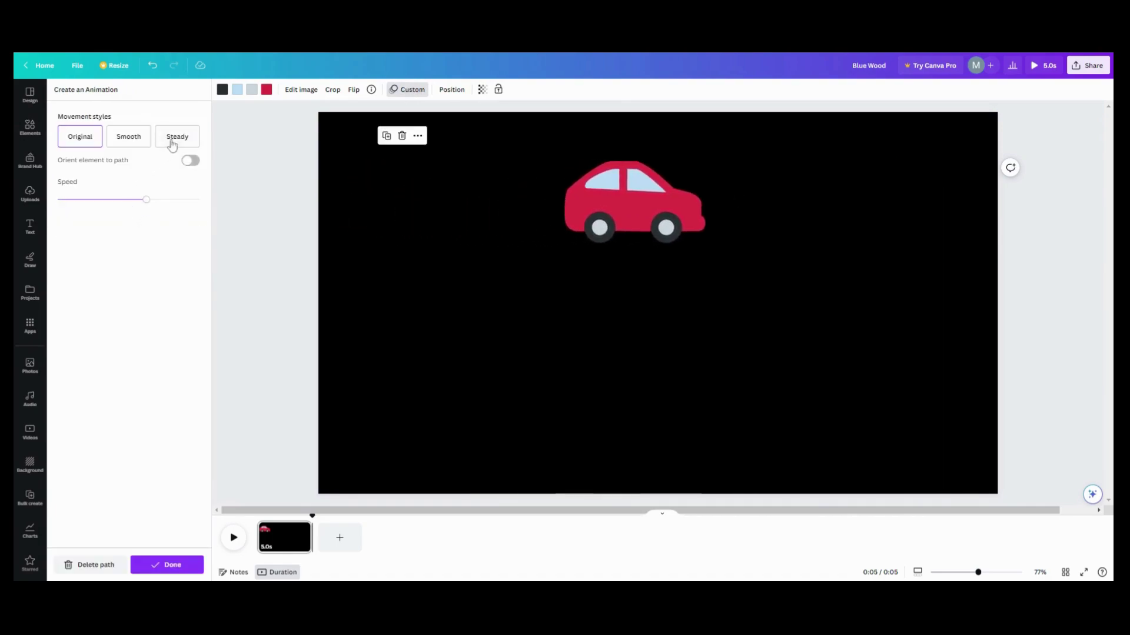
left_click(174, 140)
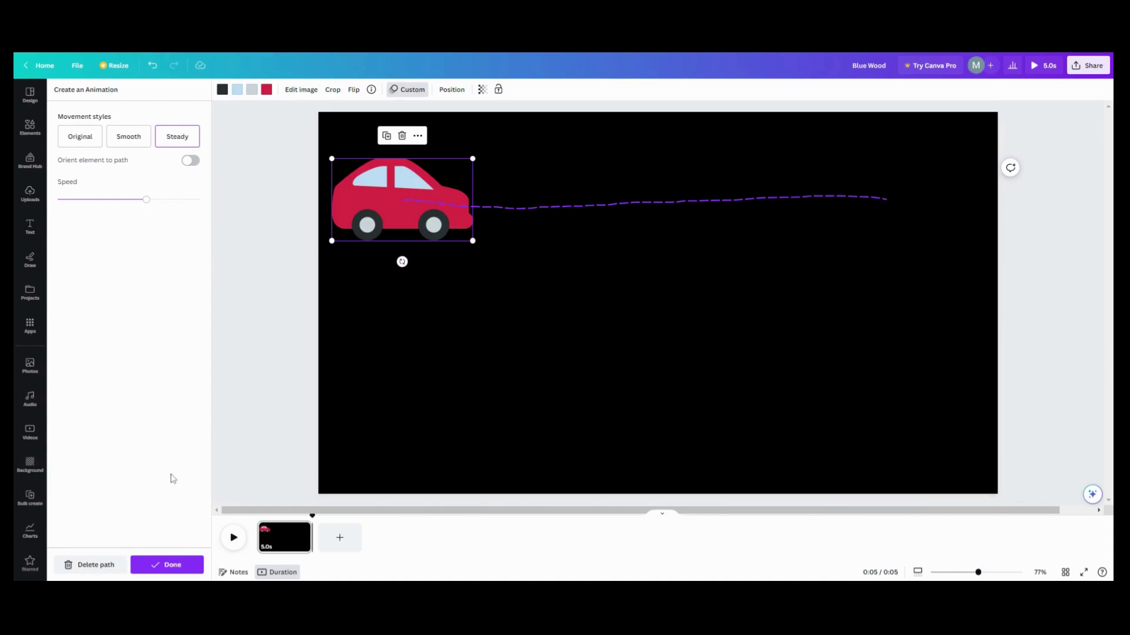
left_click(169, 565)
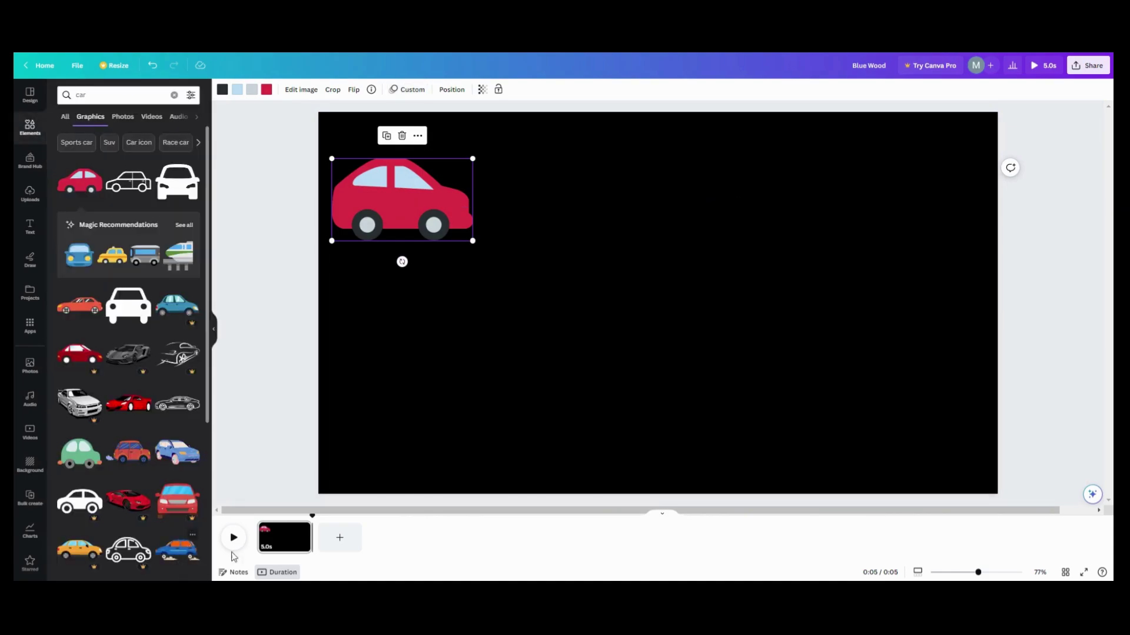
Duplicate the red car twice, stacking the copies below the original
left_click(387, 135)
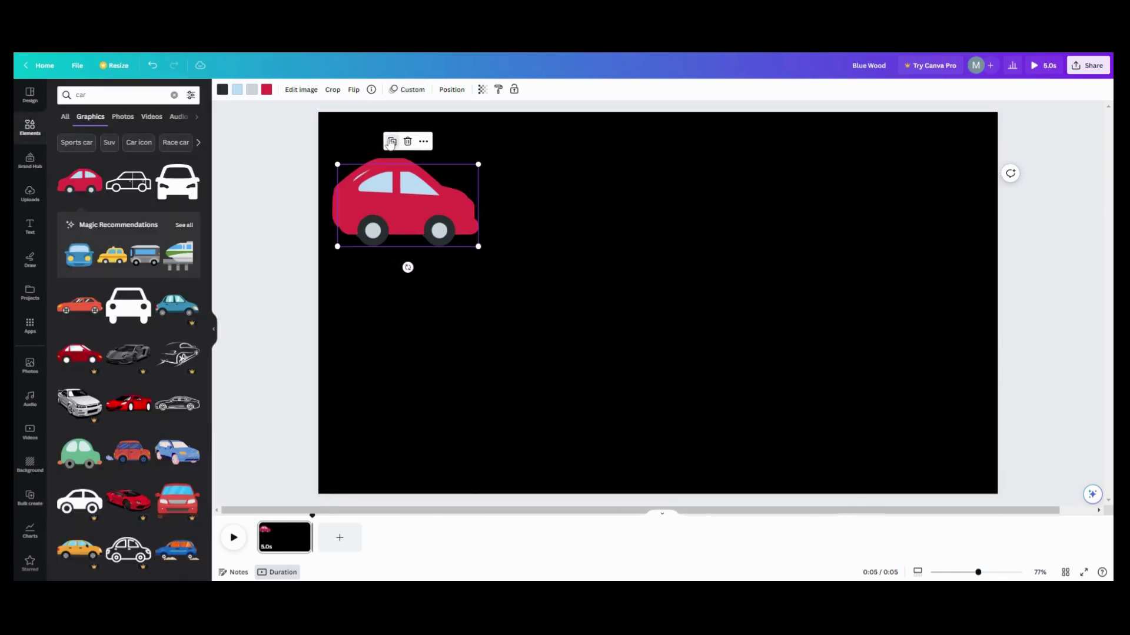
left_click_drag(403, 219, 398, 311)
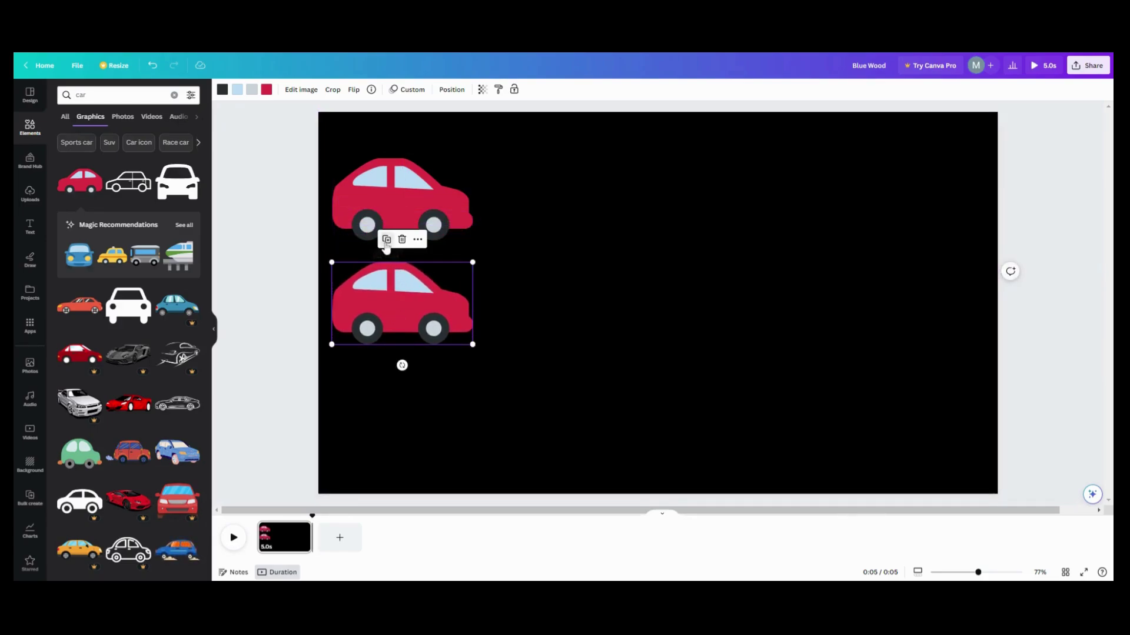
left_click(387, 240)
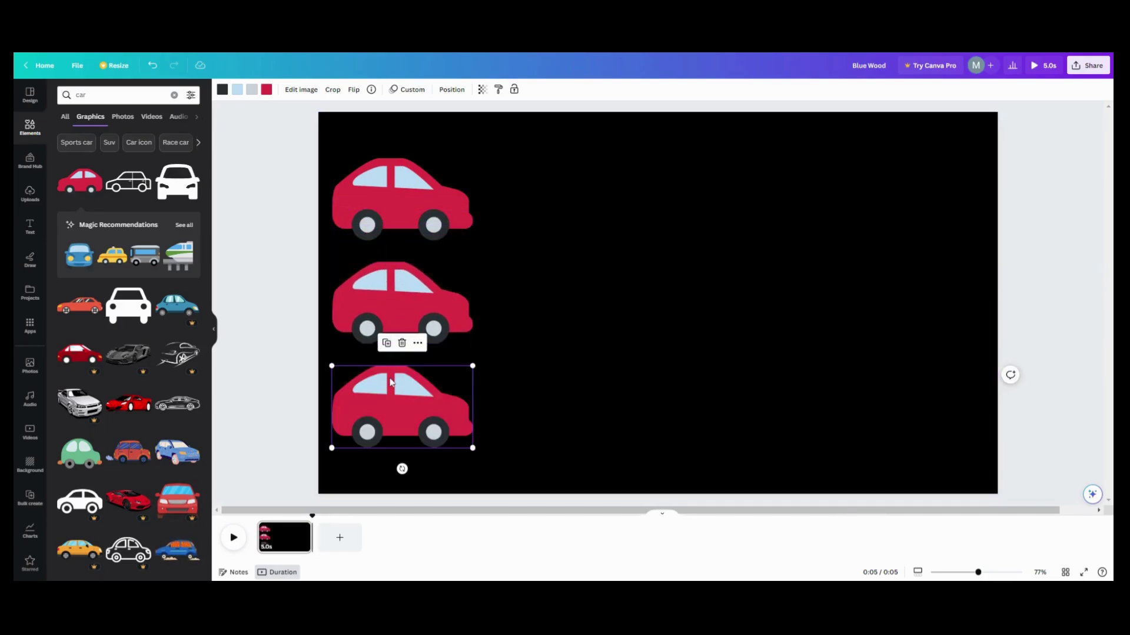
Recolour the middle car purple and the bottom car lime green, then preview the race
left_click(266, 92)
left_click(194, 285)
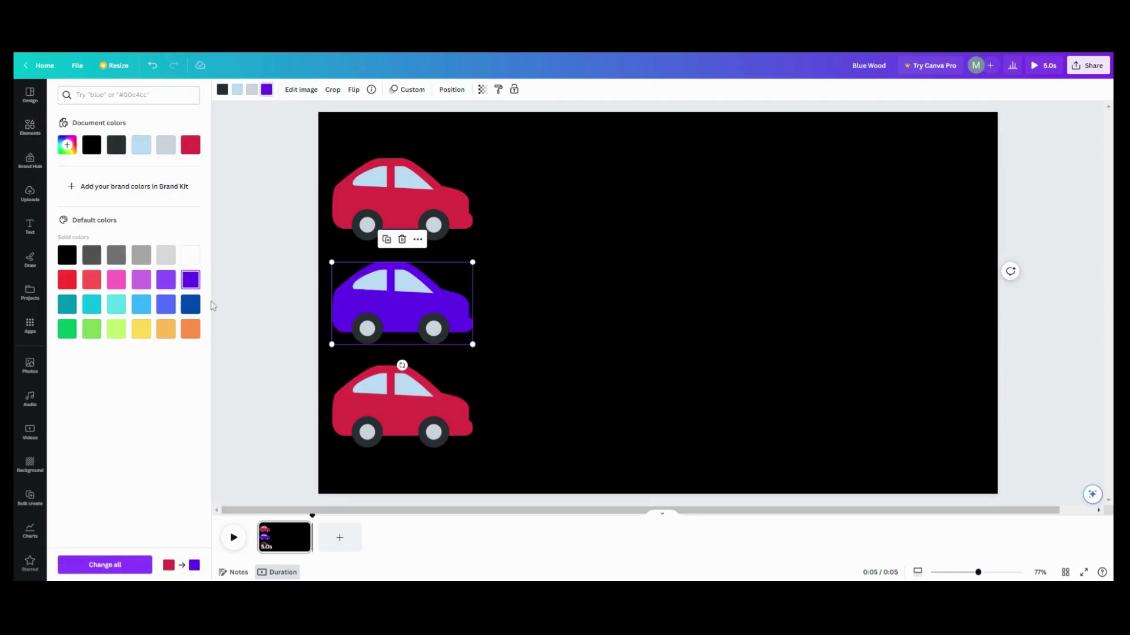
left_click(354, 393)
left_click(166, 304)
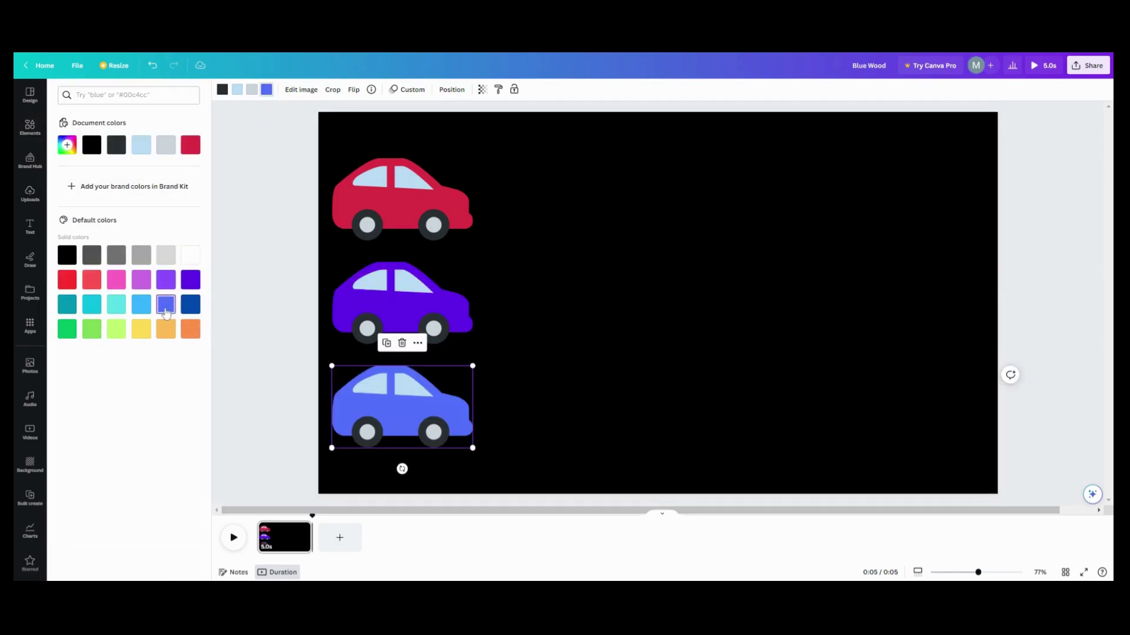
left_click(110, 331)
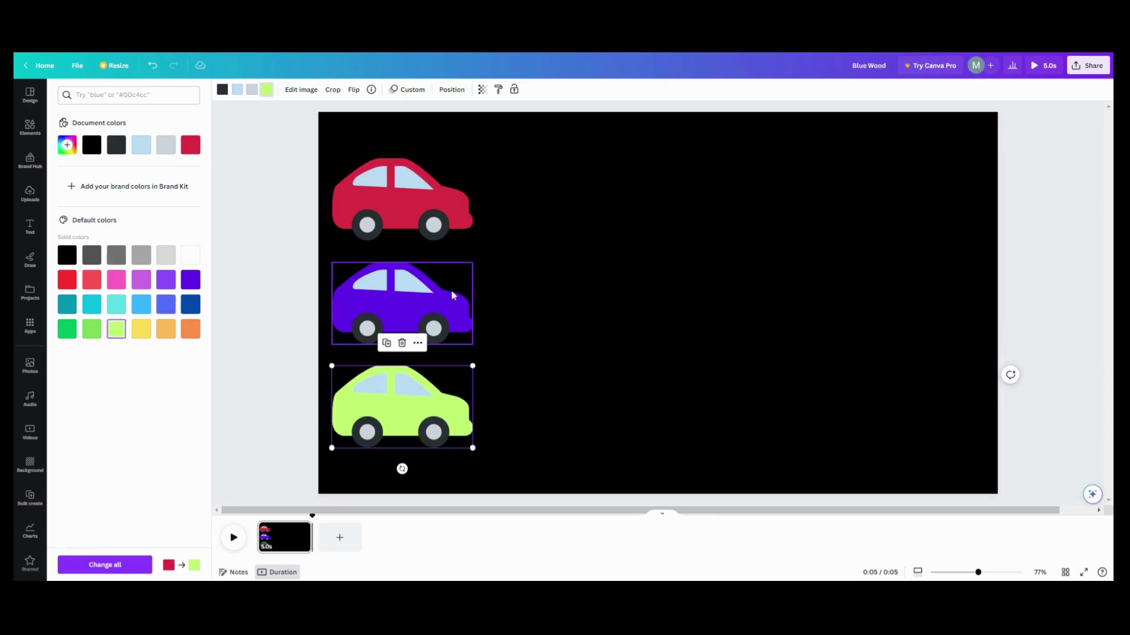
left_click(528, 274)
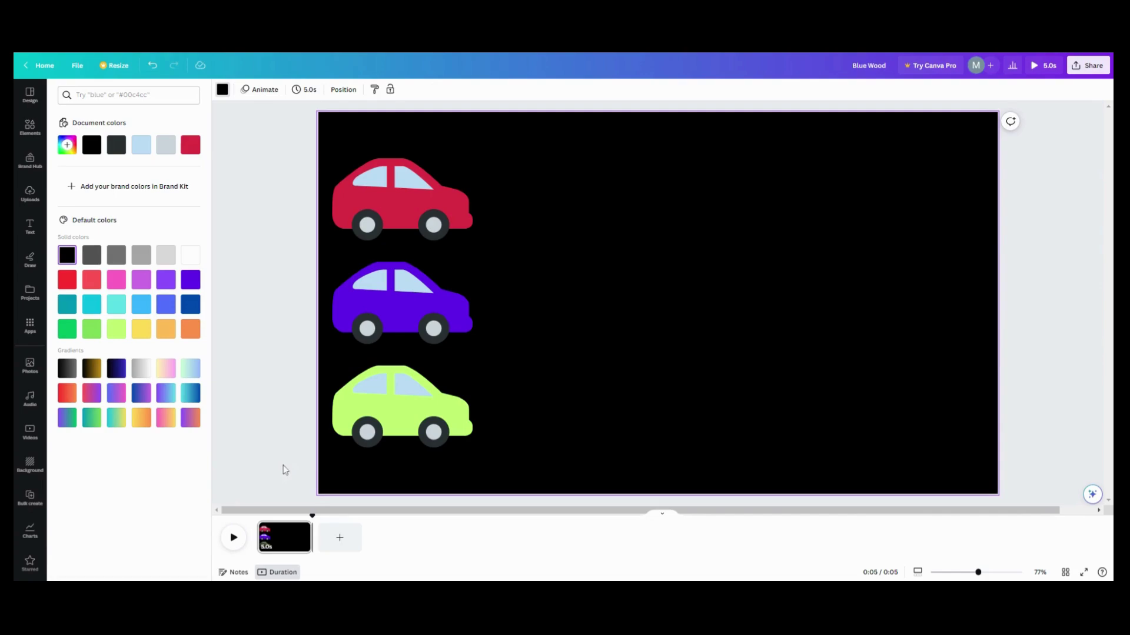
left_click(238, 540)
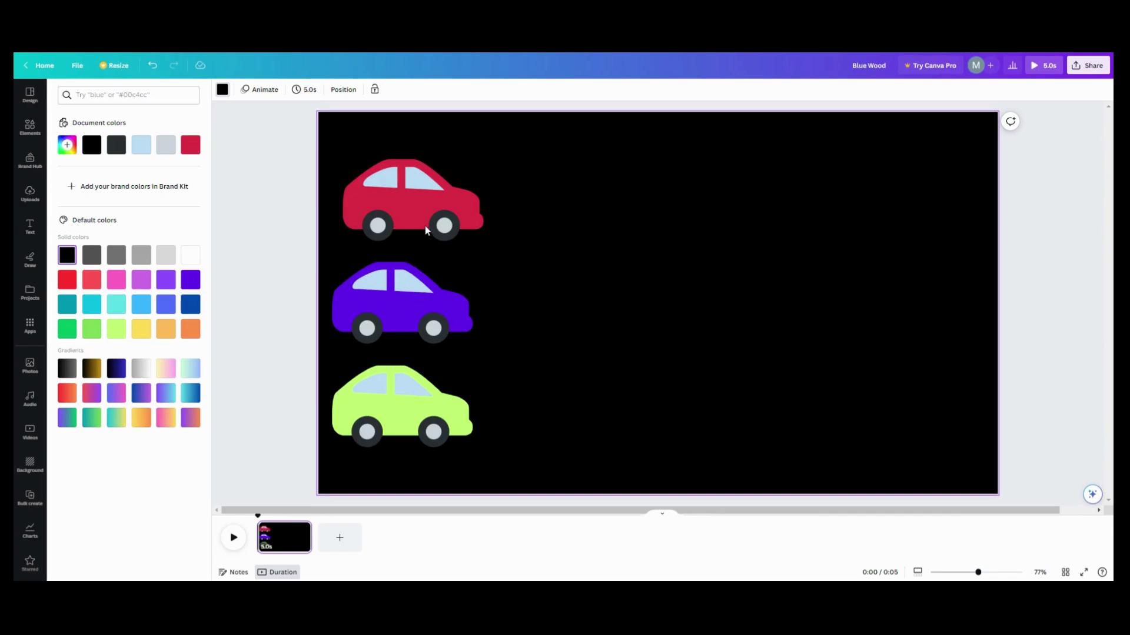
Align the red car, set the purple car's path speed to maximum and the lime car's slightly lower, then preview
left_click_drag(430, 227, 419, 225)
left_click(406, 296)
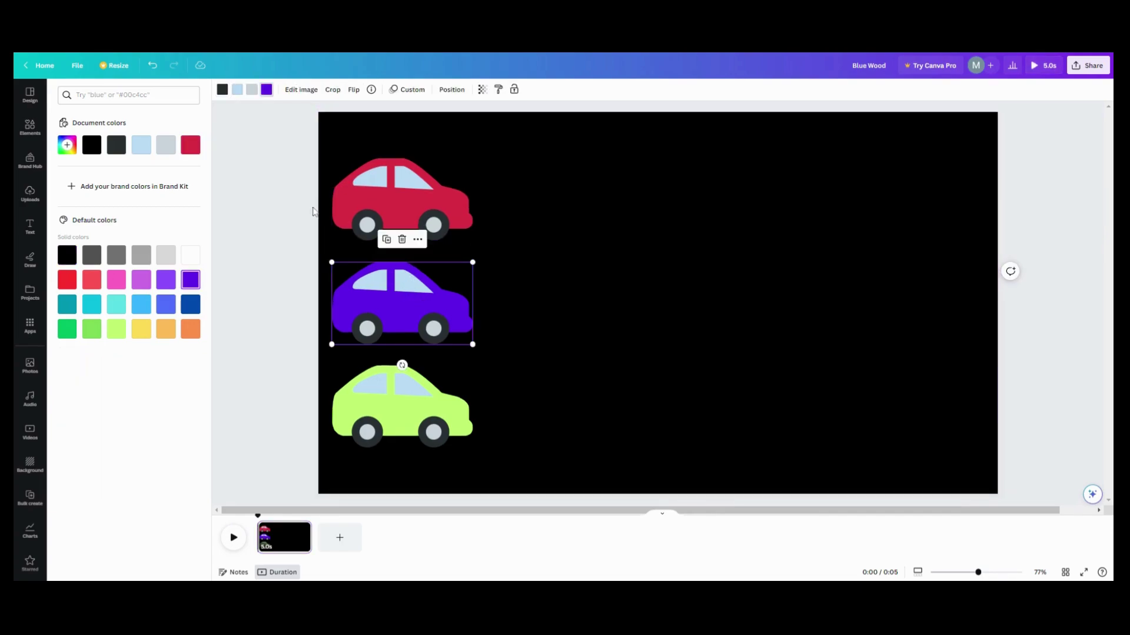
left_click(410, 91)
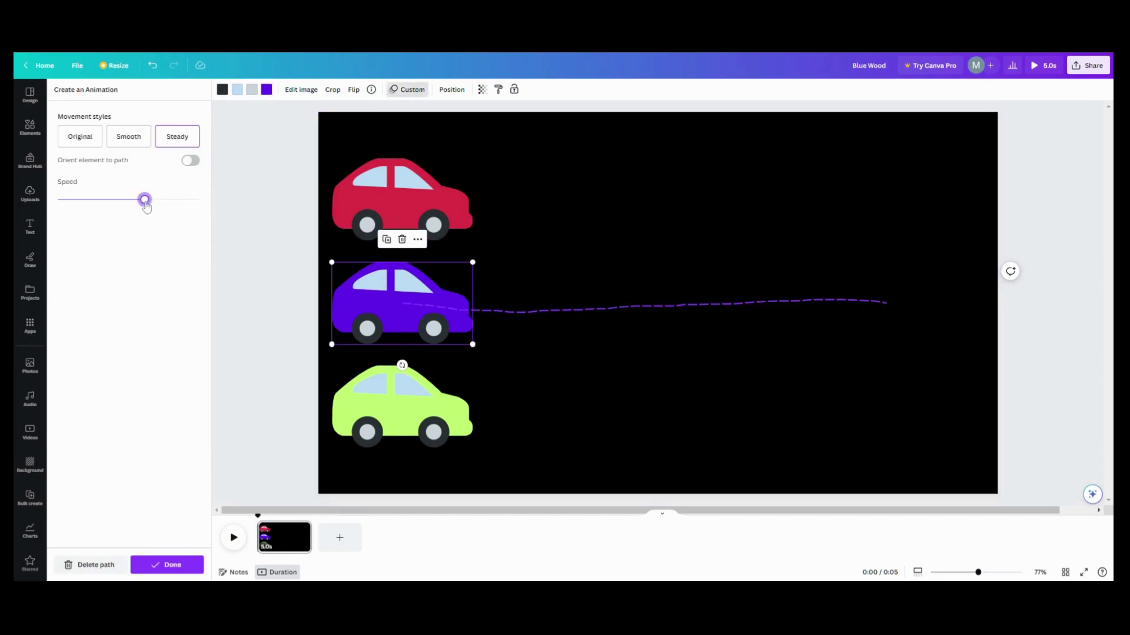
left_click_drag(184, 200, 200, 200)
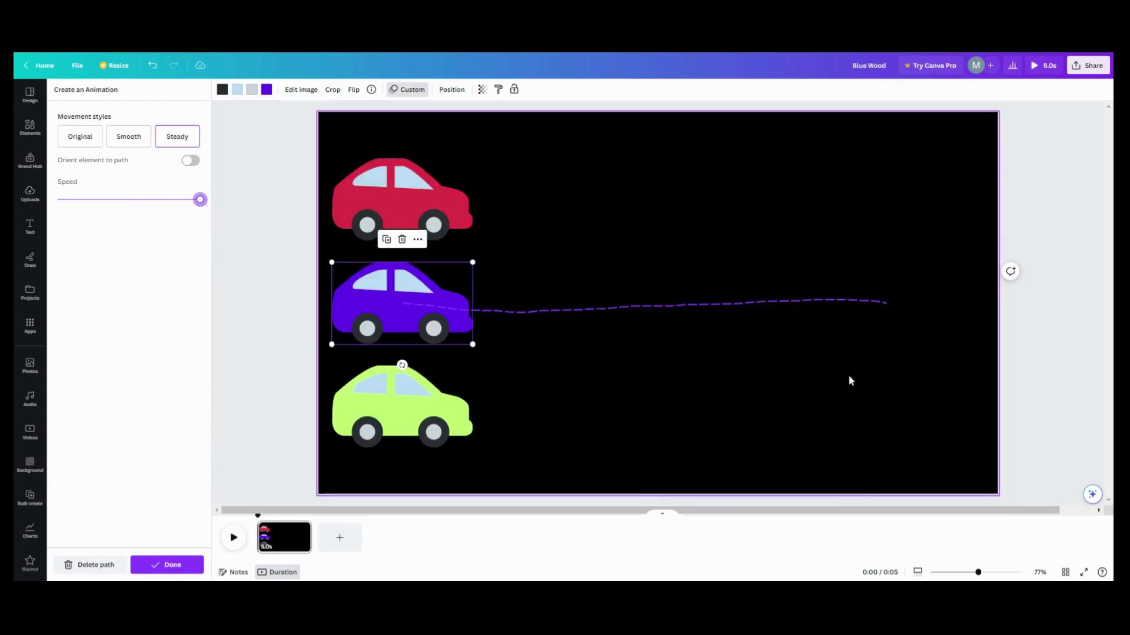
left_click(408, 409)
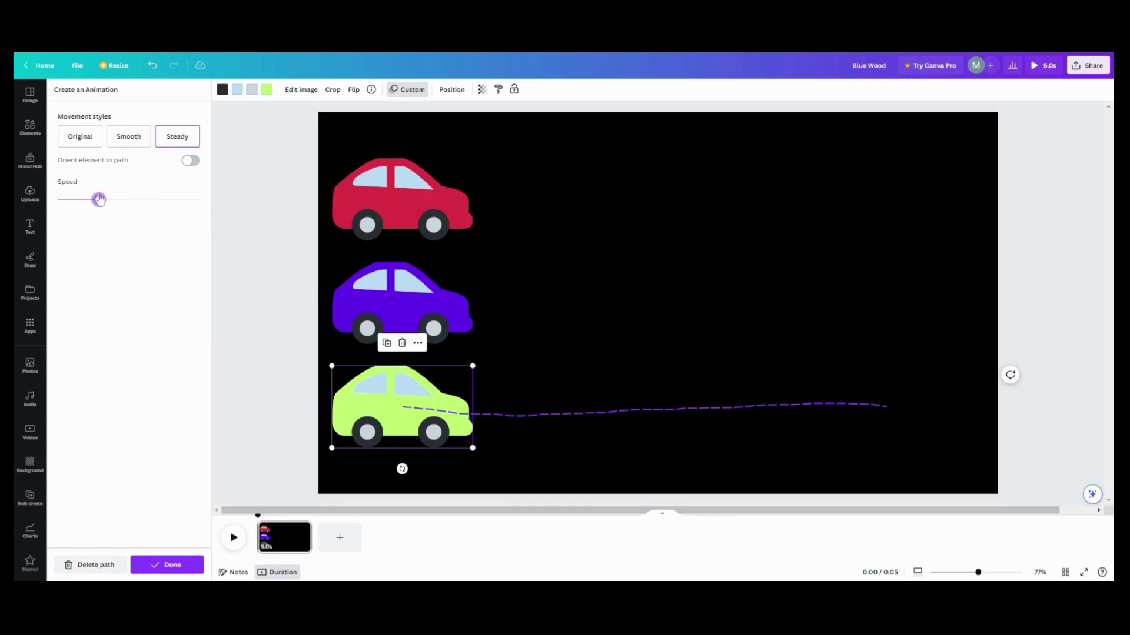
left_click_drag(99, 199, 96, 200)
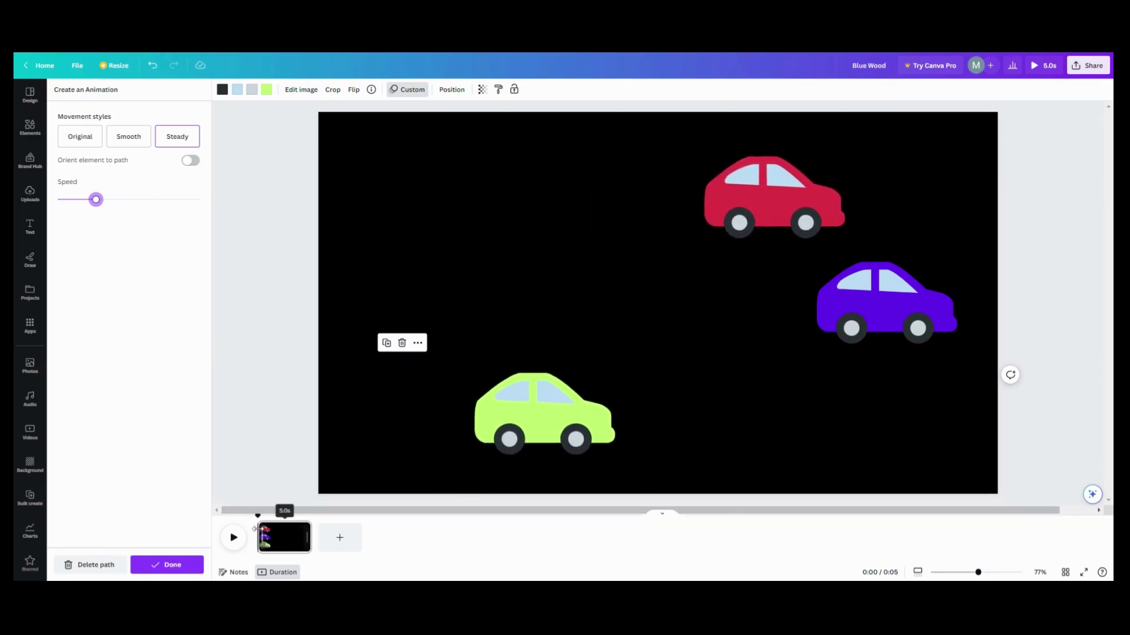
left_click(234, 537)
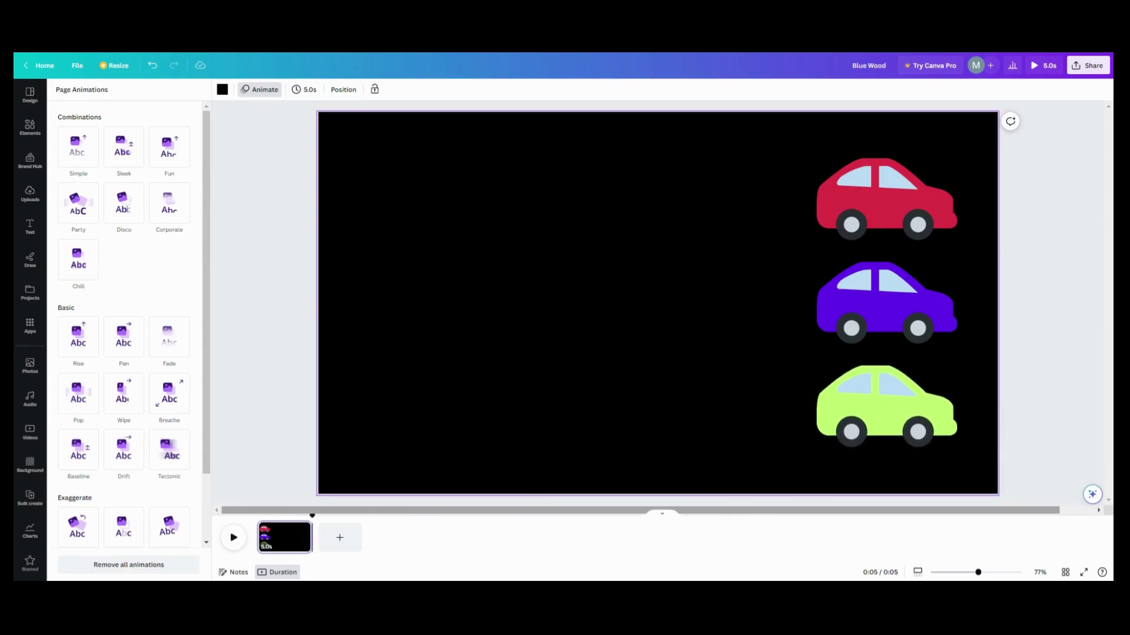
Add a new page with a small pink petal element, duplicated across the top
left_click(339, 538)
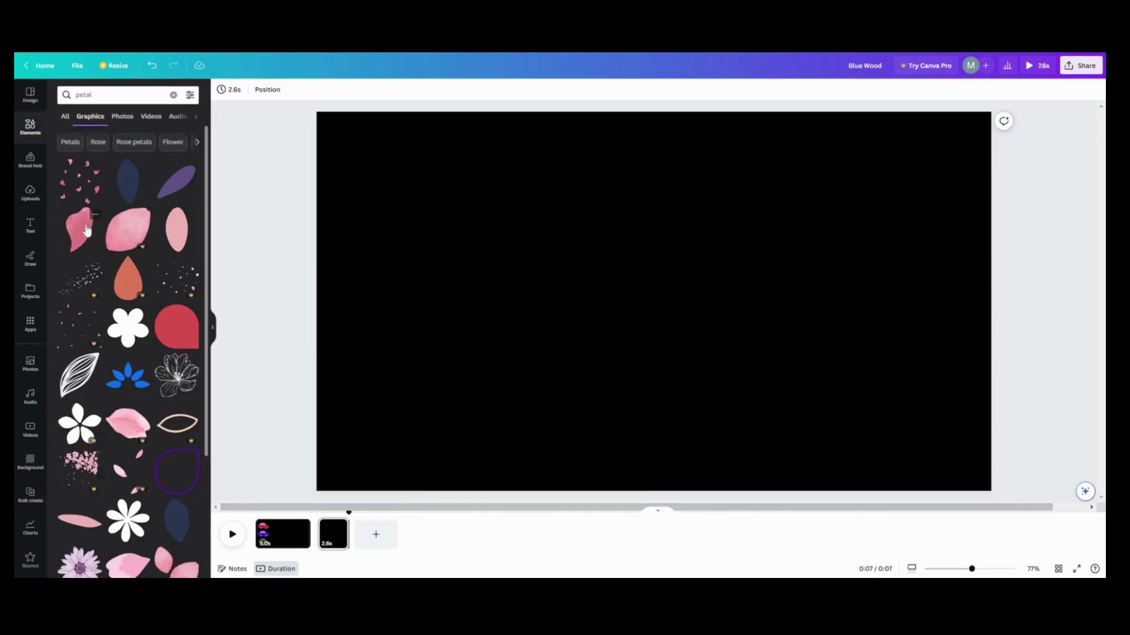
left_click(79, 229)
left_click_drag(607, 226, 668, 162)
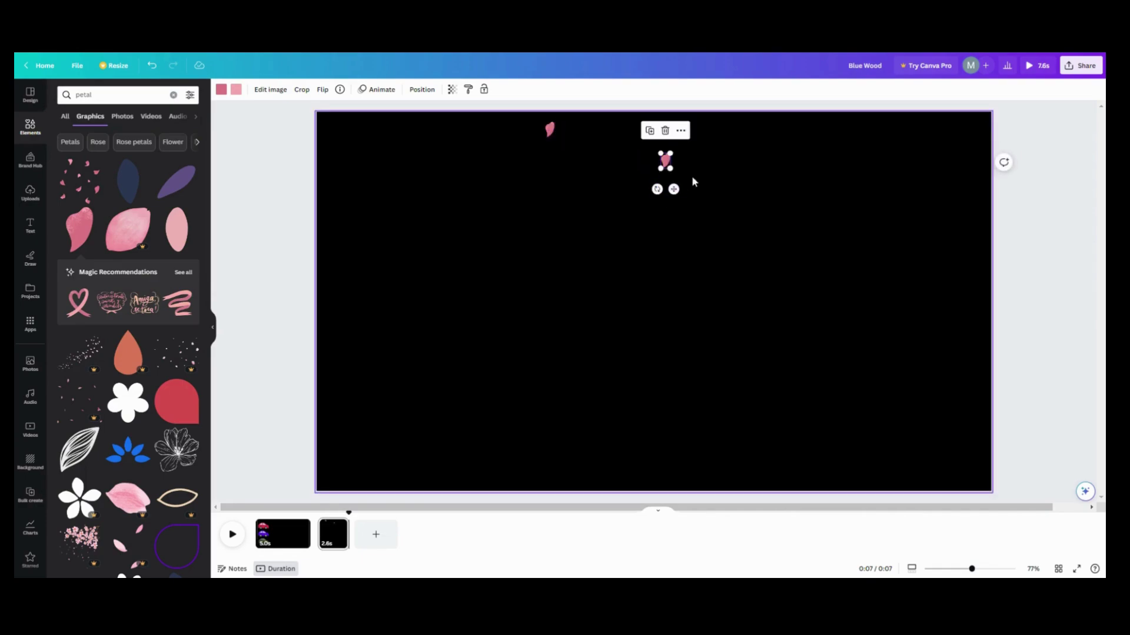
left_click(652, 132)
left_click_drag(780, 188, 530, 201)
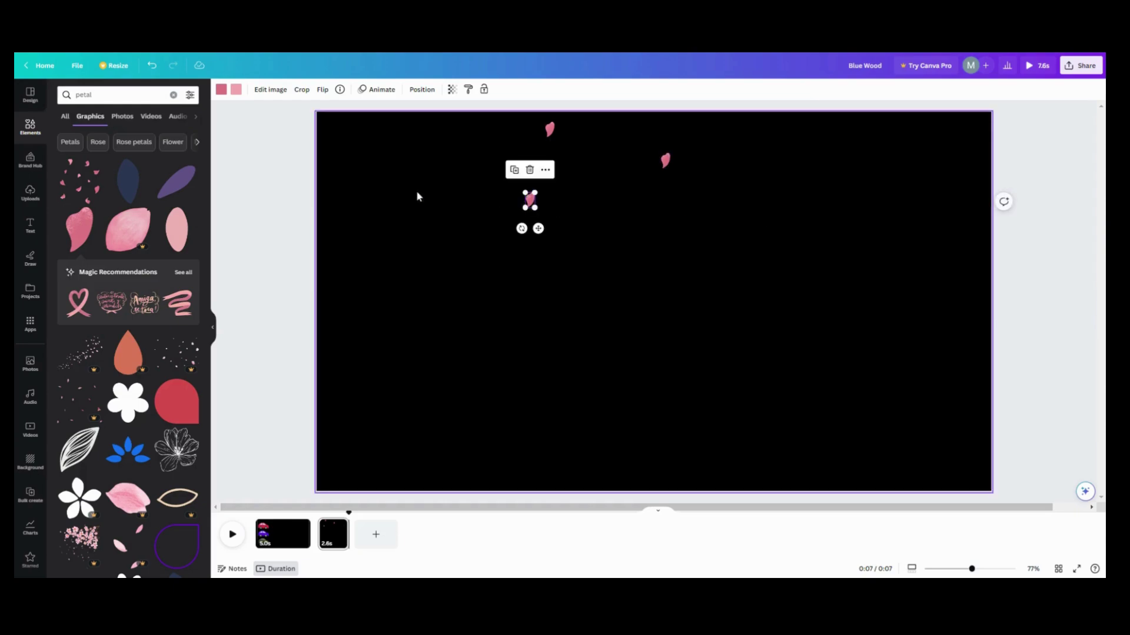
Create a custom falling motion path for the first petal at a steady pace
left_click(378, 90)
left_click(137, 140)
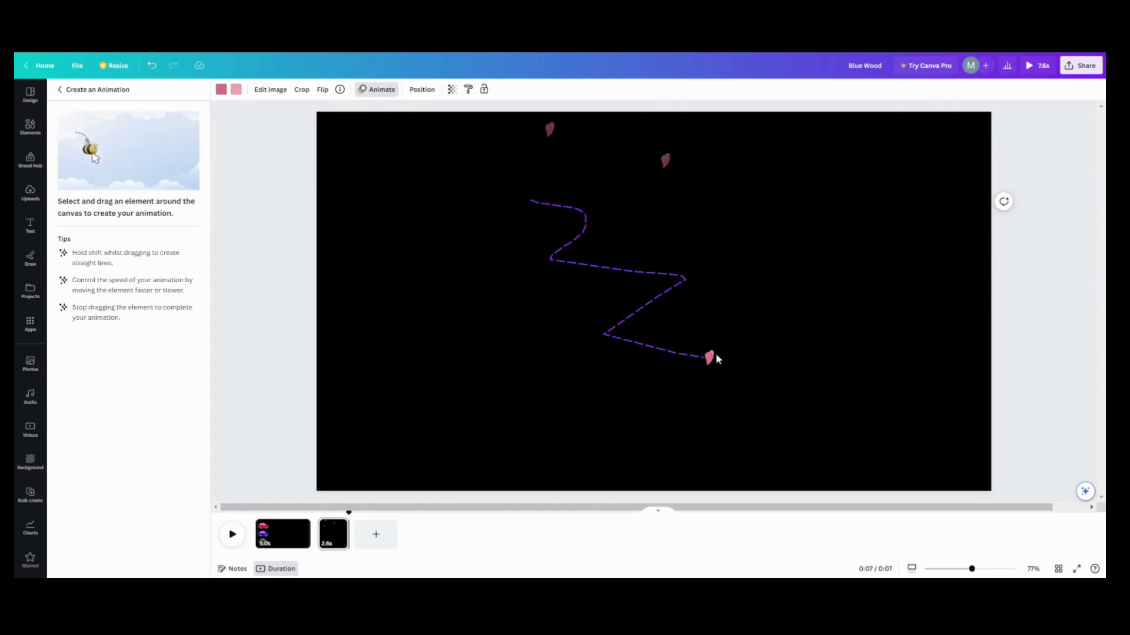
left_click_drag(598, 422, 462, 426)
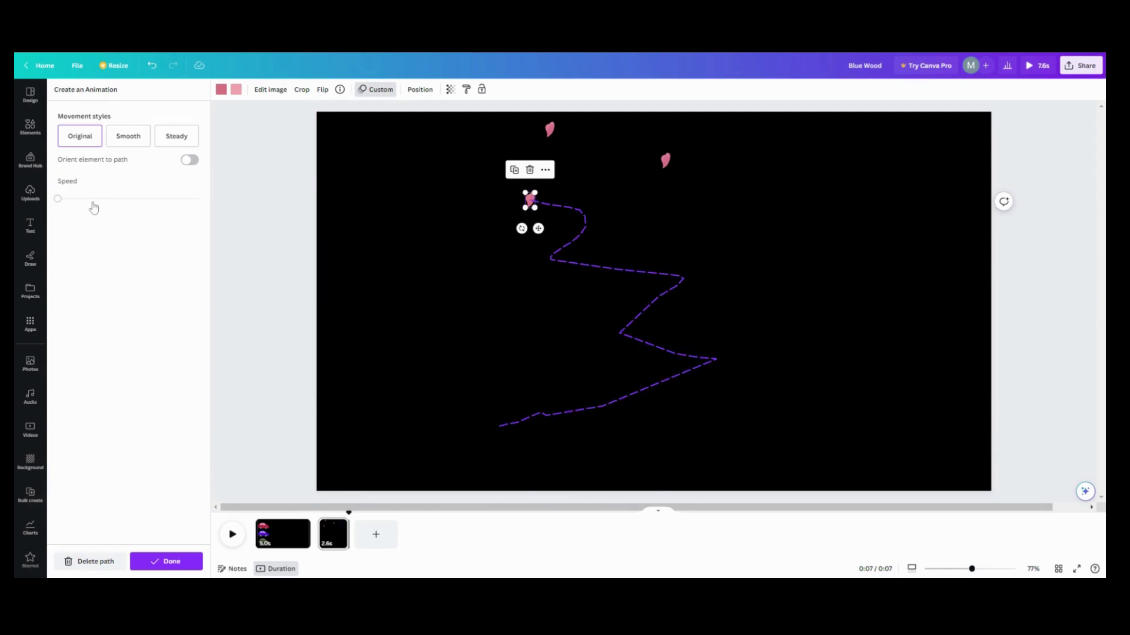
left_click(180, 140)
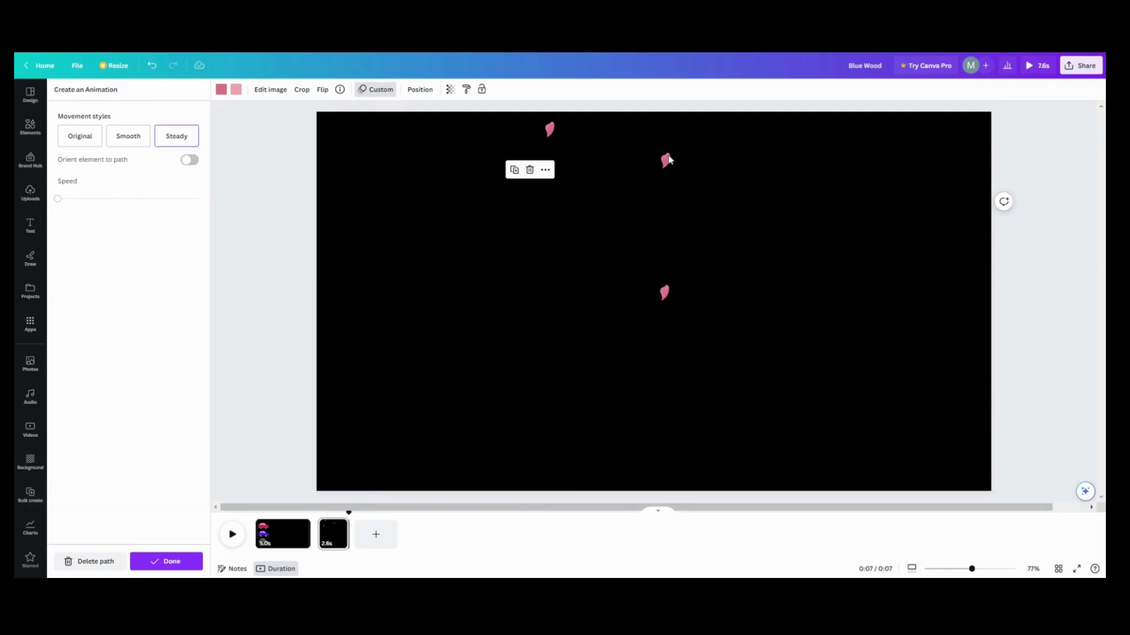
Record a wavy downward custom path for the second petal with steady motion
left_click(666, 160)
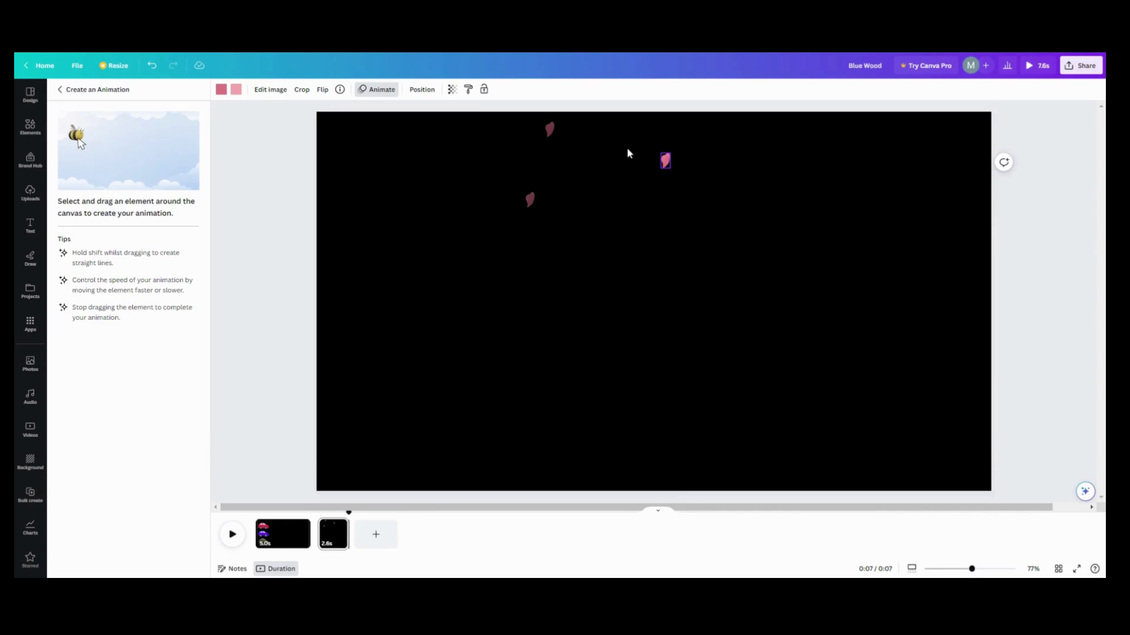
mouse_move(665, 160)
left_mouse_down()
mouse_move(699, 182)
mouse_move(700, 210)
mouse_move(717, 229)
mouse_move(716, 249)
mouse_move(682, 277)
mouse_move(699, 323)
mouse_move(689, 407)
left_mouse_up()
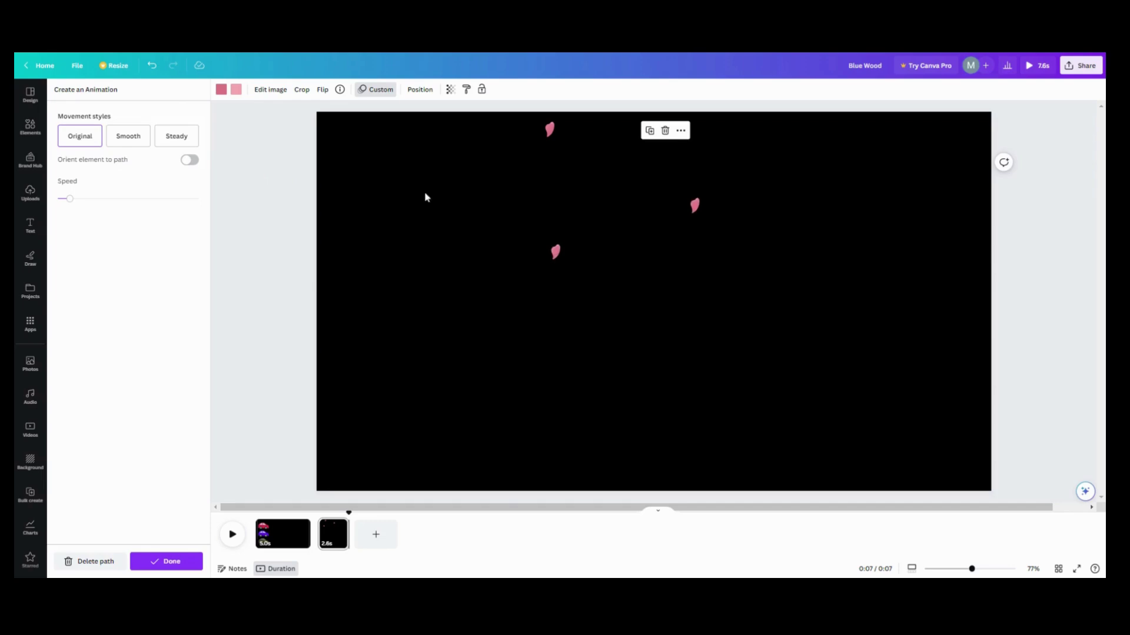
left_click(177, 136)
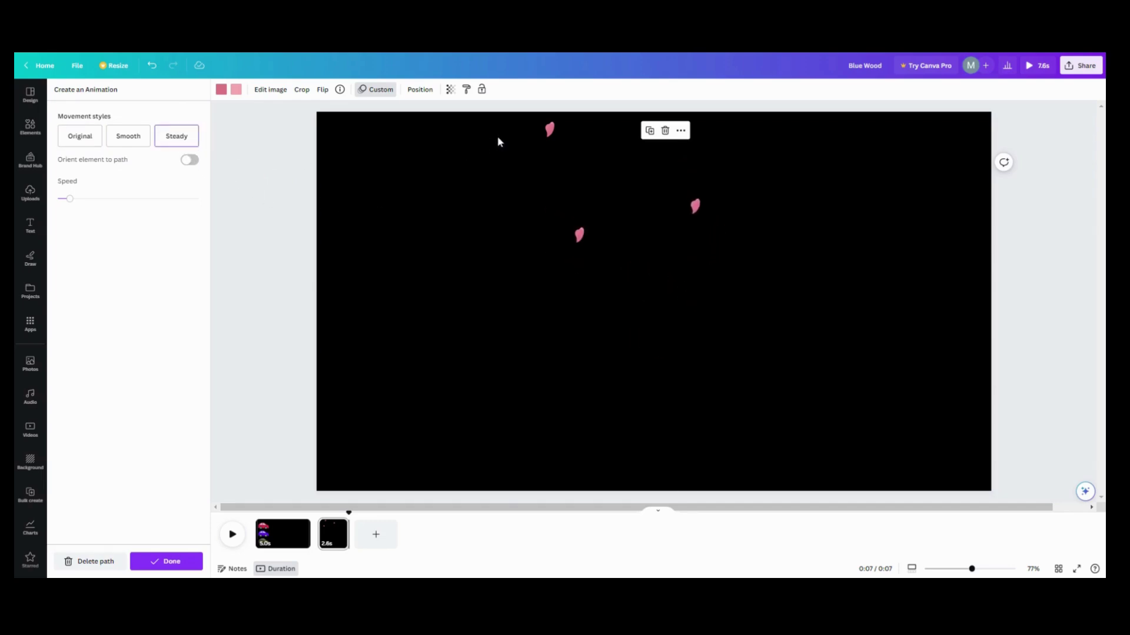
Give the top petal a winding downward path at slightly reduced speed
left_click(551, 130)
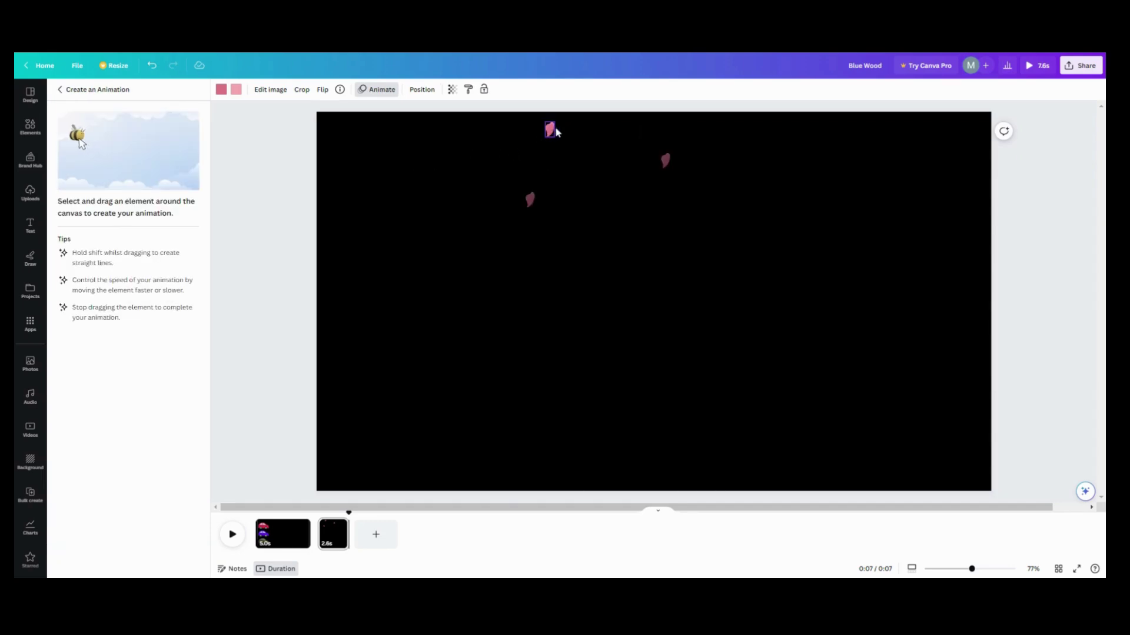
mouse_move(545, 135)
left_mouse_down()
mouse_move(470, 187)
mouse_move(496, 225)
mouse_move(494, 271)
mouse_move(467, 313)
mouse_move(474, 339)
mouse_move(538, 361)
mouse_move(531, 415)
left_mouse_up()
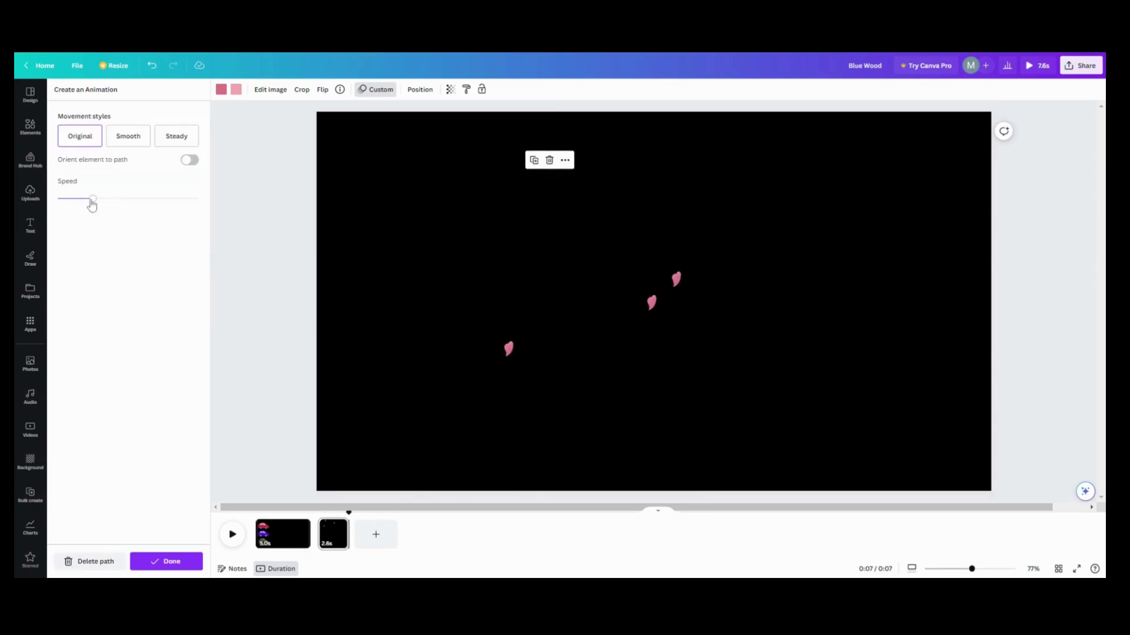
left_click_drag(88, 200, 80, 199)
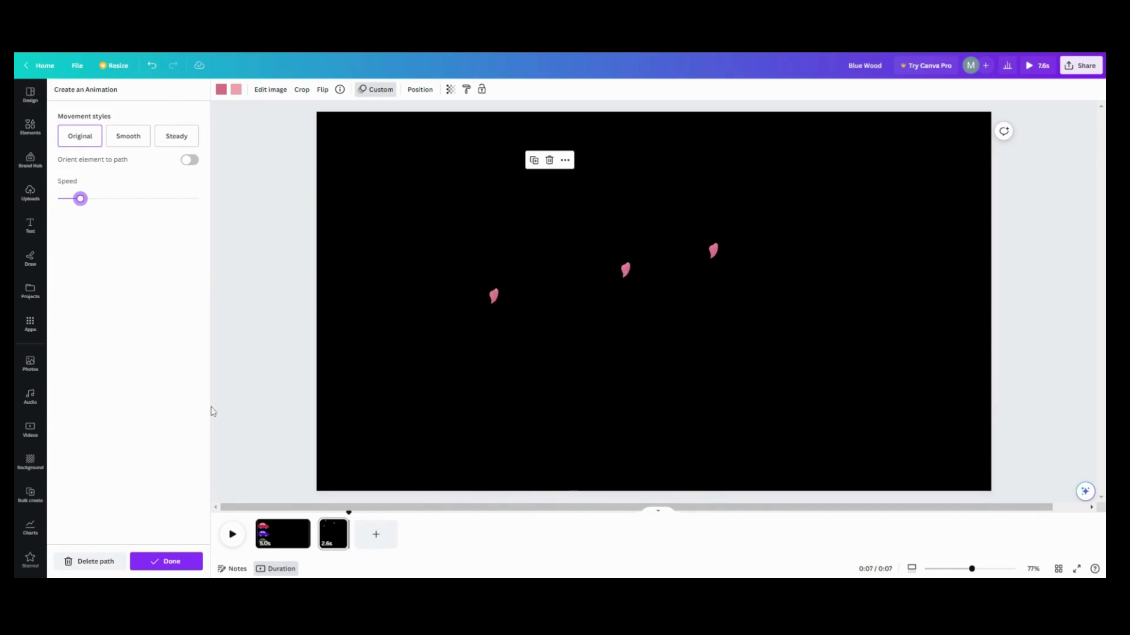
left_click(166, 563)
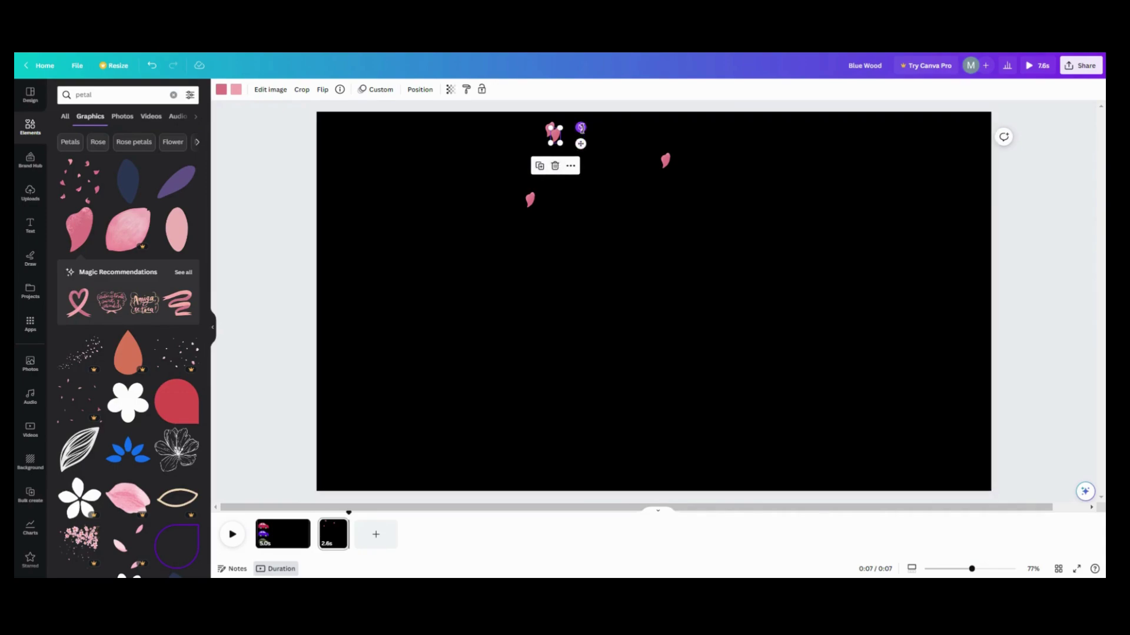
Move one petal down-right and duplicate another toward the left side
left_click_drag(579, 143, 777, 231)
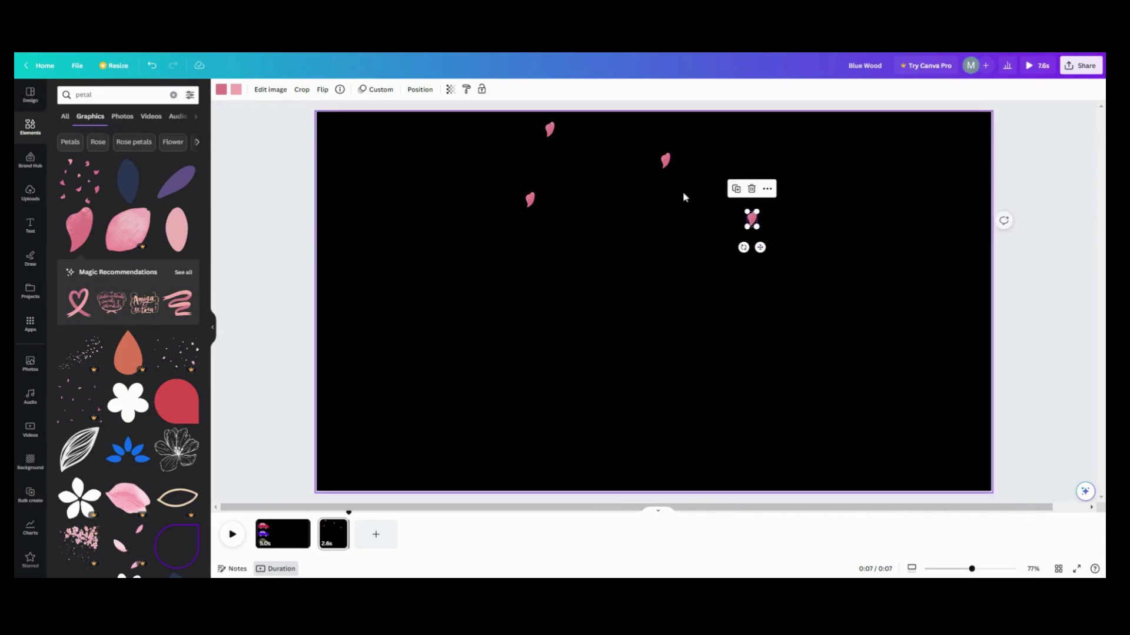
left_click(665, 162)
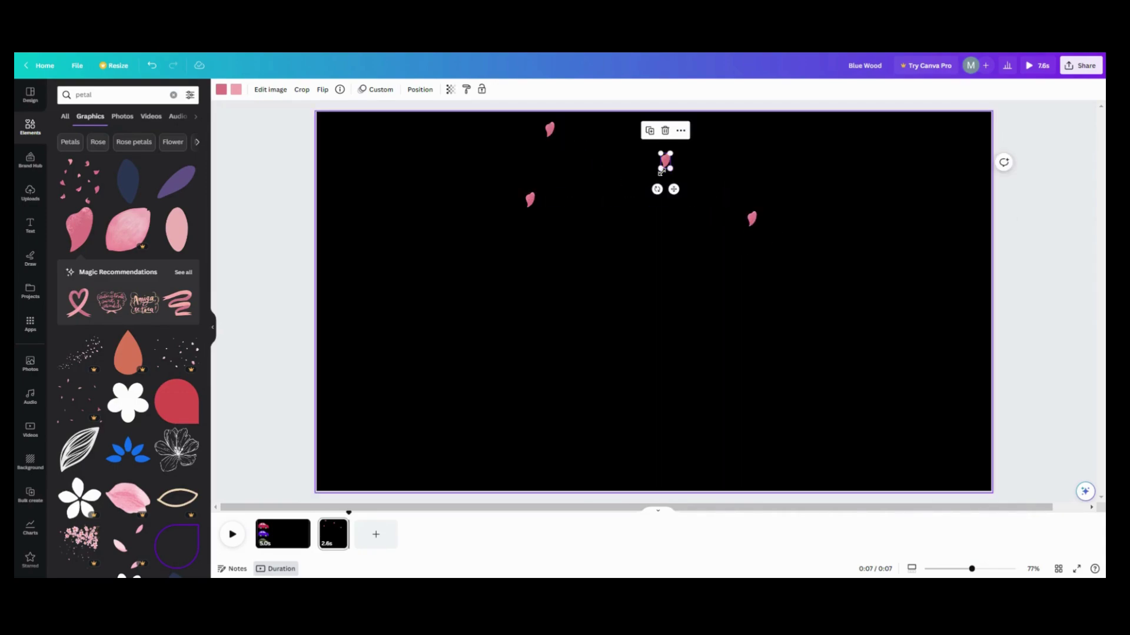
left_click(654, 136)
left_click_drag(679, 195, 668, 204)
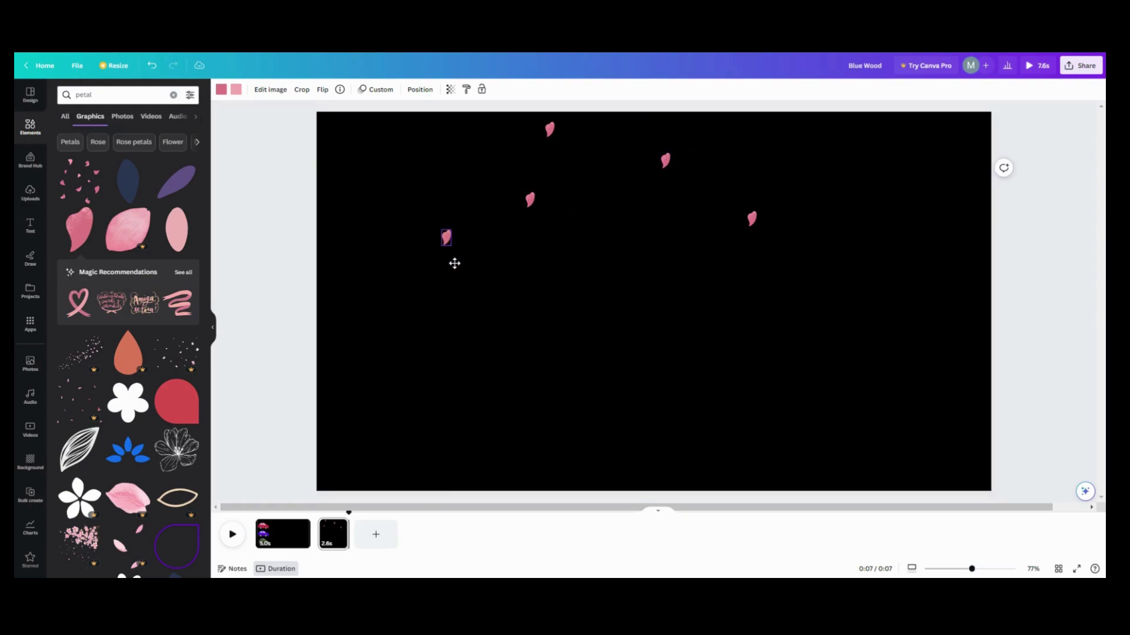
Duplicate a top petal to the top right and play the six-petal shower
left_click(529, 201)
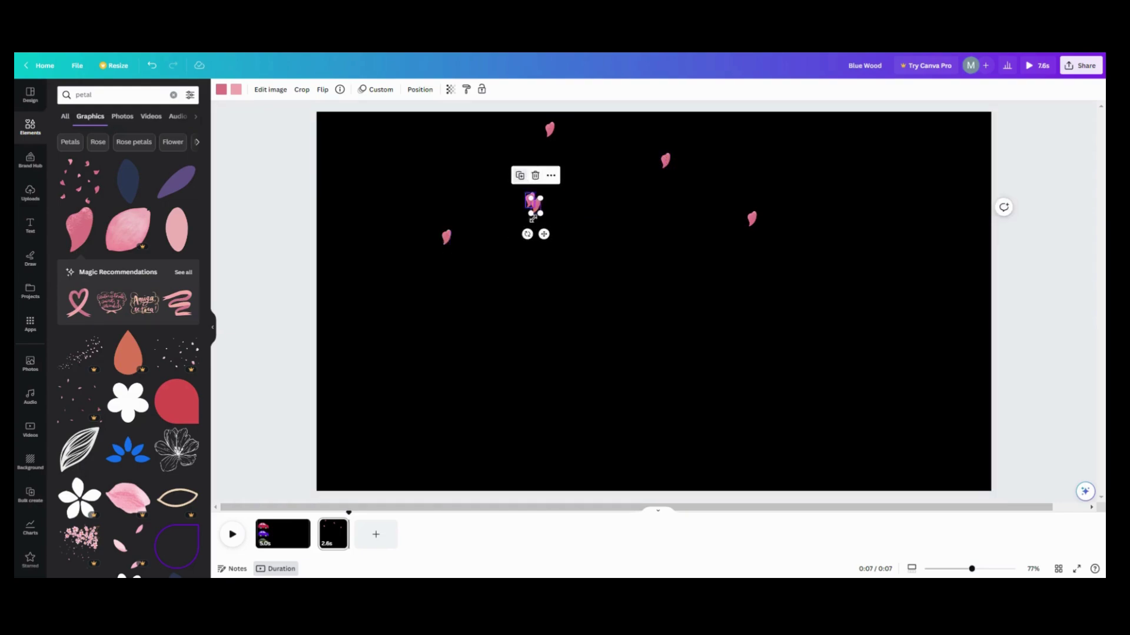
left_click(520, 175)
left_click_drag(542, 234, 728, 159)
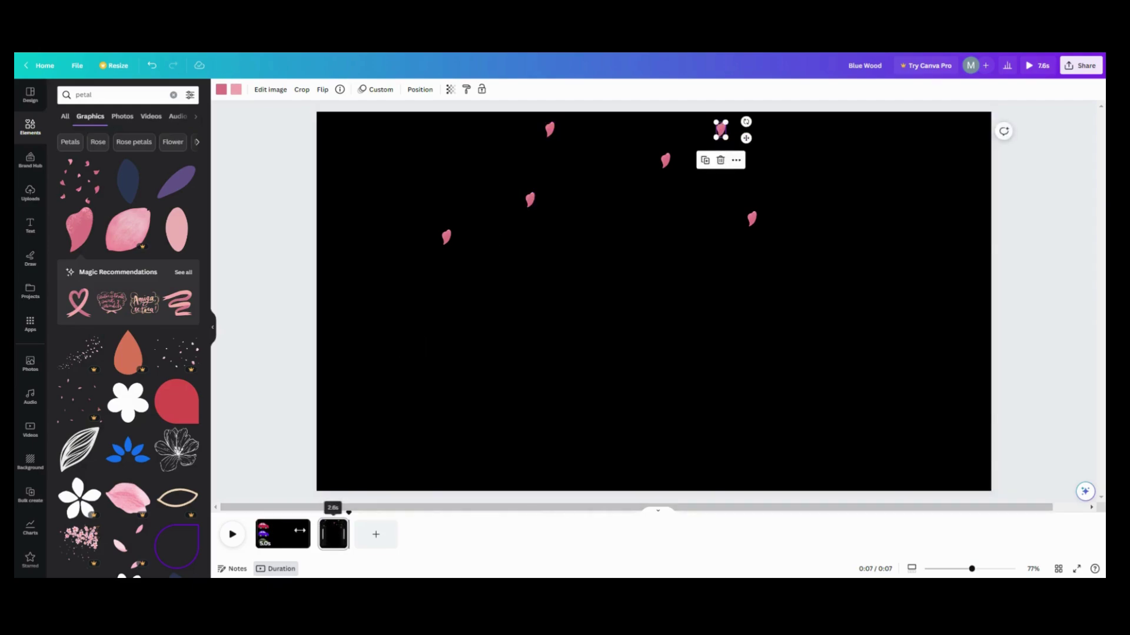
left_click(221, 544)
left_click(228, 544)
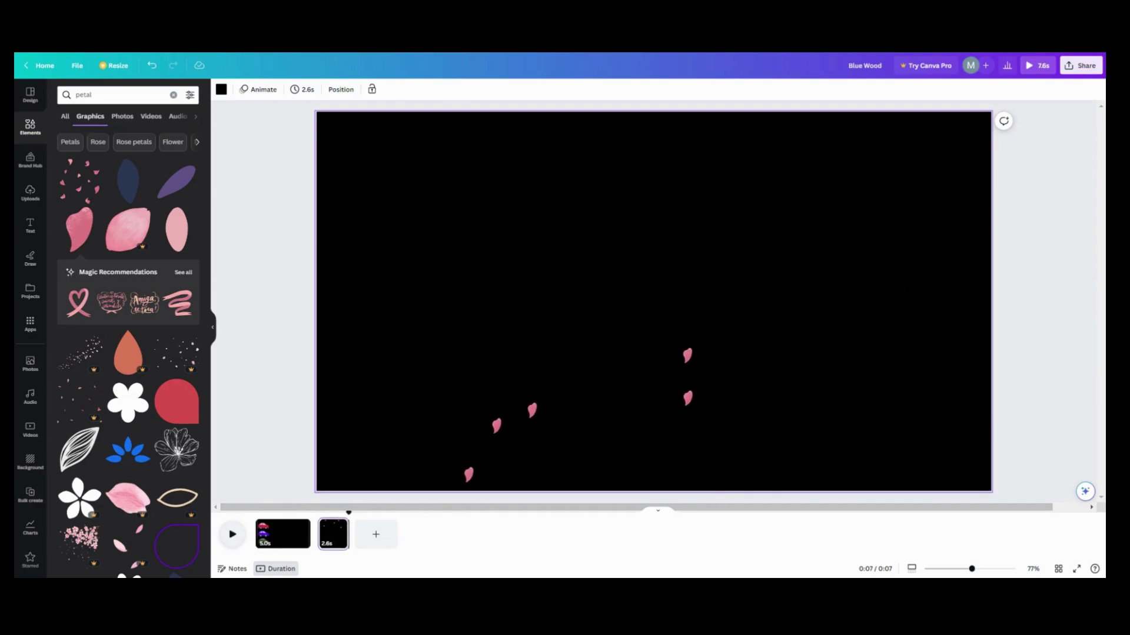
Tilt a petal near the top and preview the animation from the page start
left_click(690, 361)
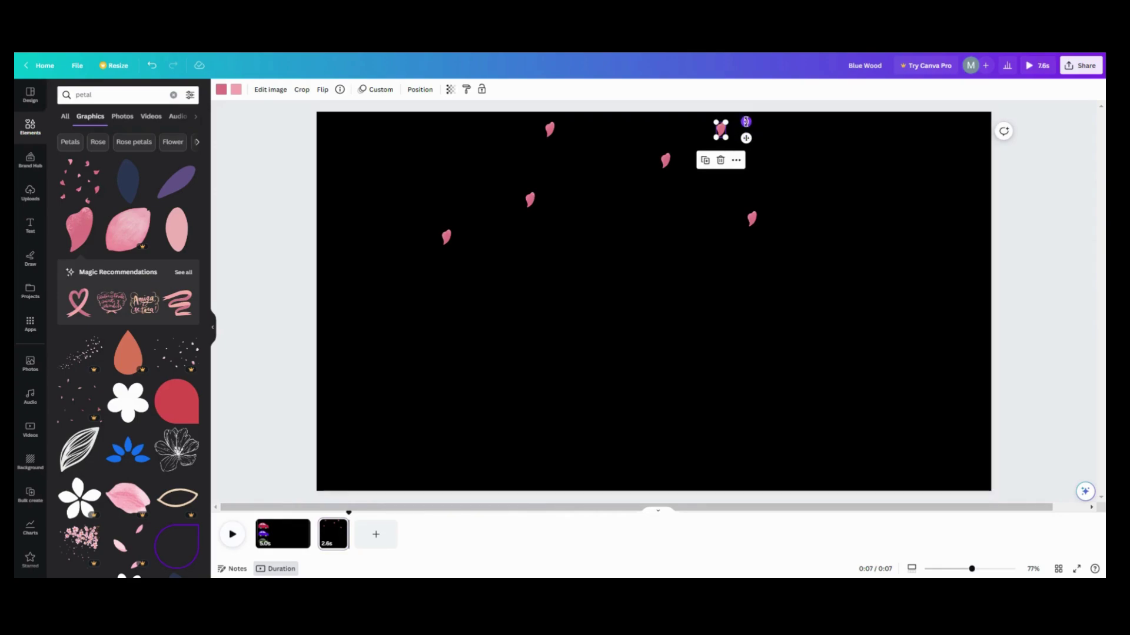
left_click_drag(746, 123, 751, 171)
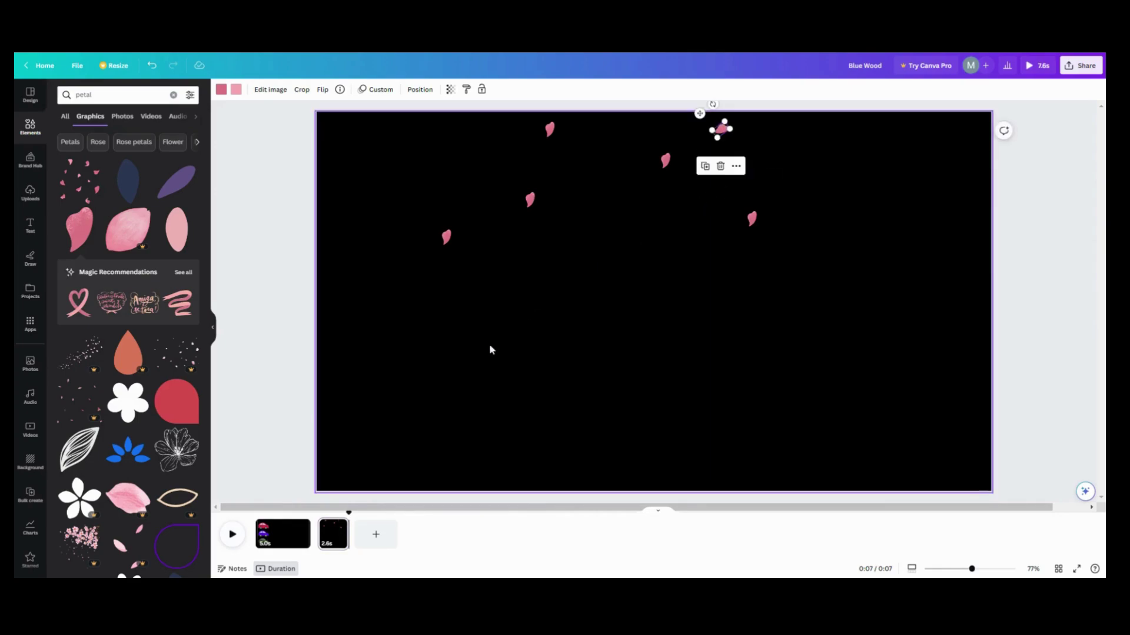
left_click(233, 536)
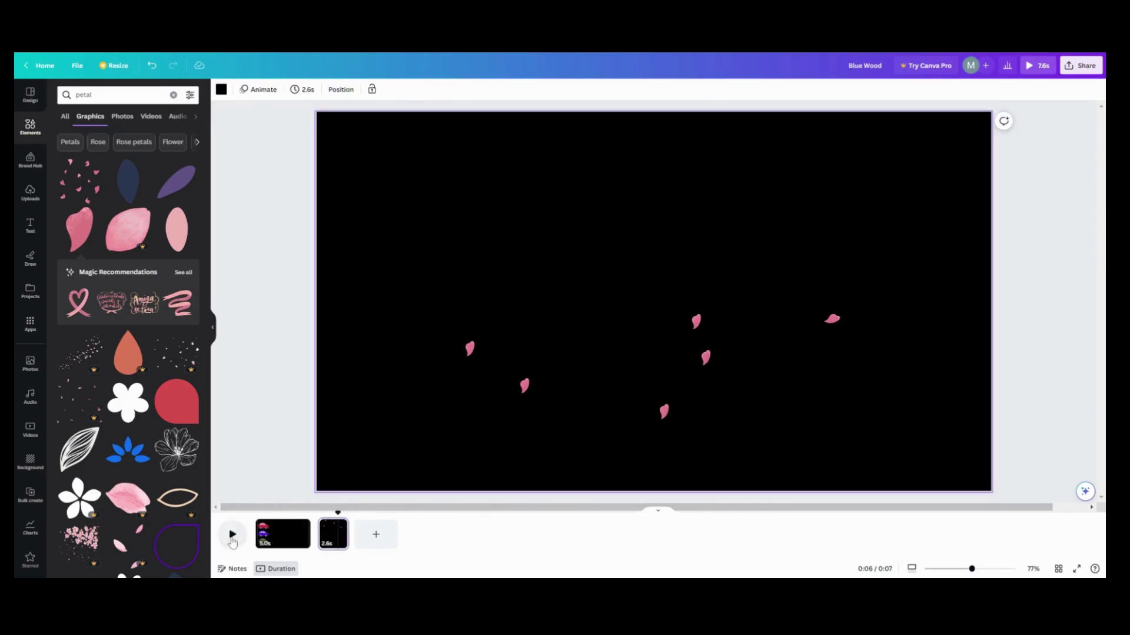
left_click(321, 536)
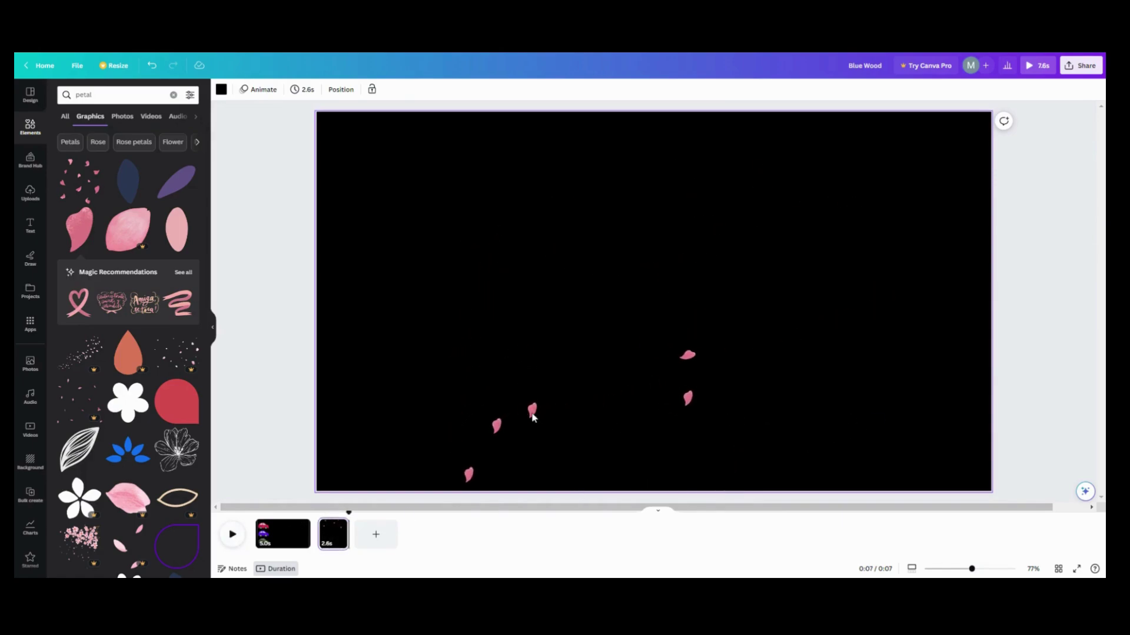
Rotate another petal near the top edge to about 54°, then deselect it
left_click(532, 411)
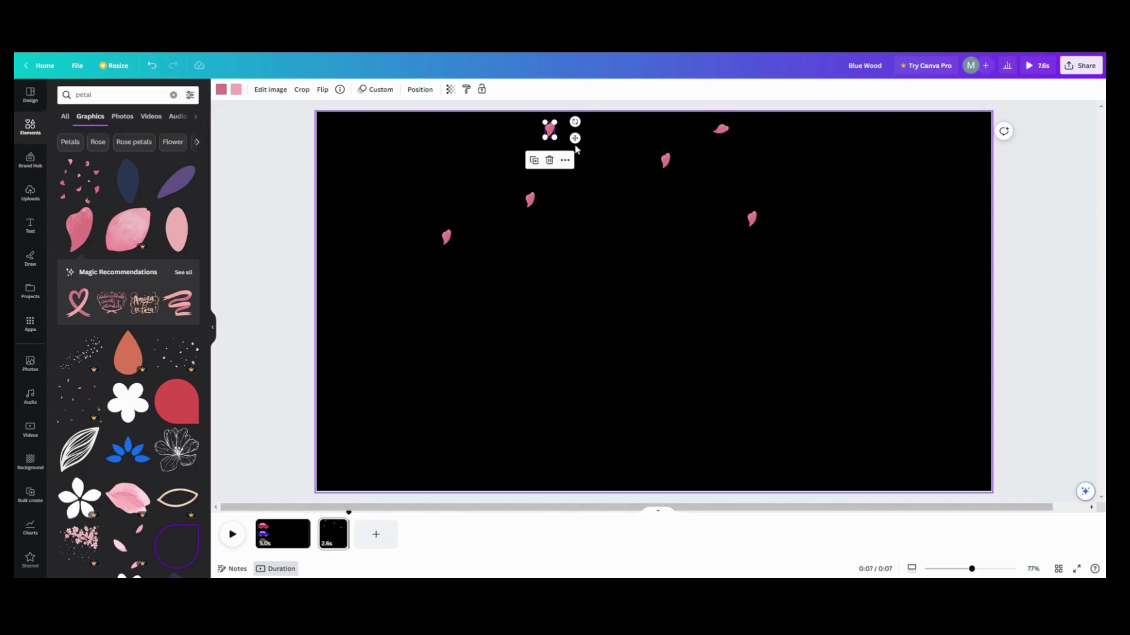
left_click_drag(571, 148, 571, 148)
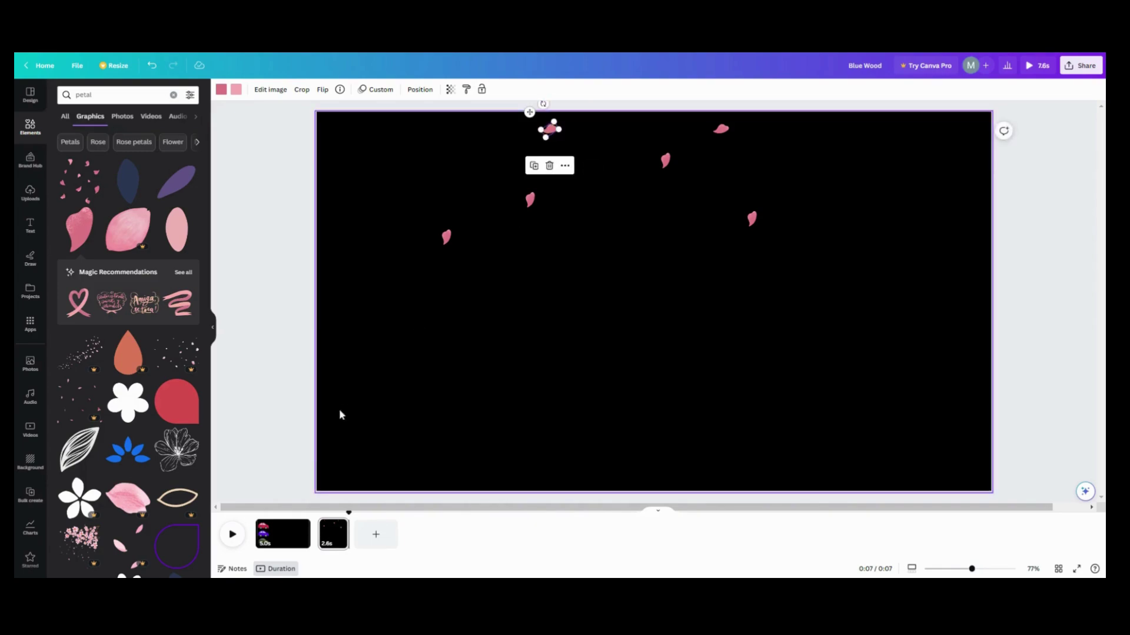
left_click(322, 533)
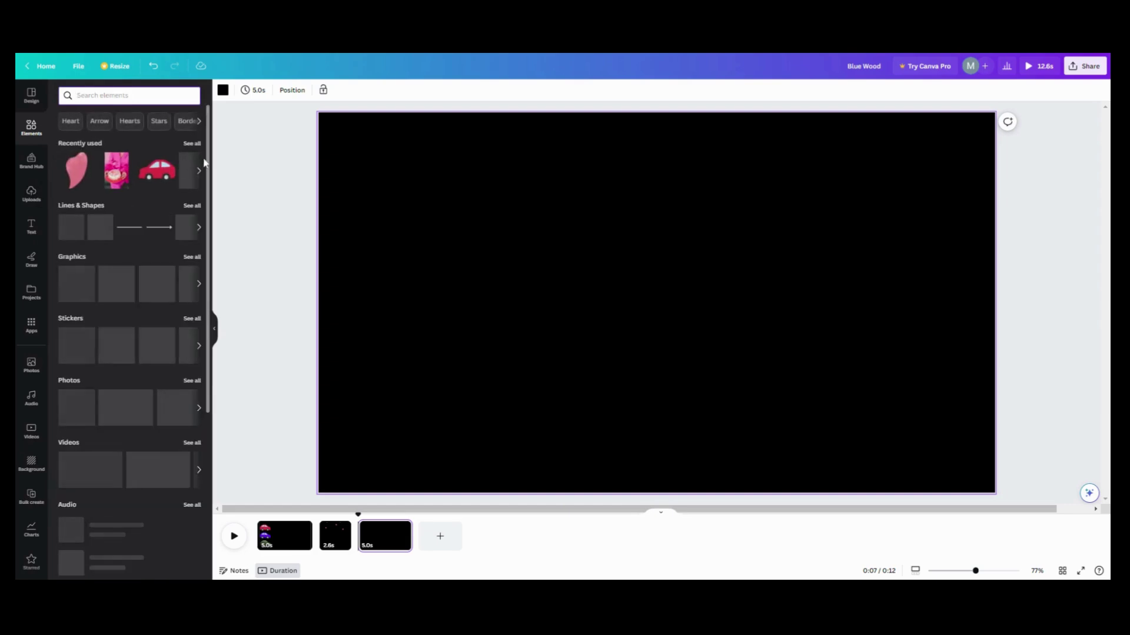
Add the cloud-landscape frame from the Recently used elements
left_click(192, 144)
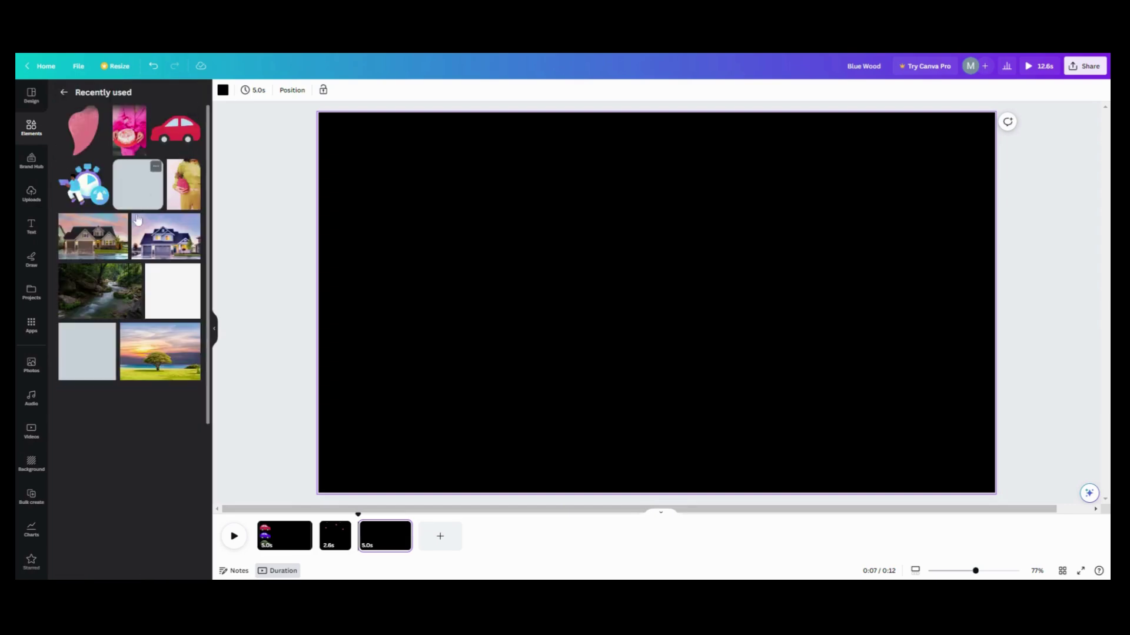
scroll(163, 342, "down", 2)
left_click(135, 354)
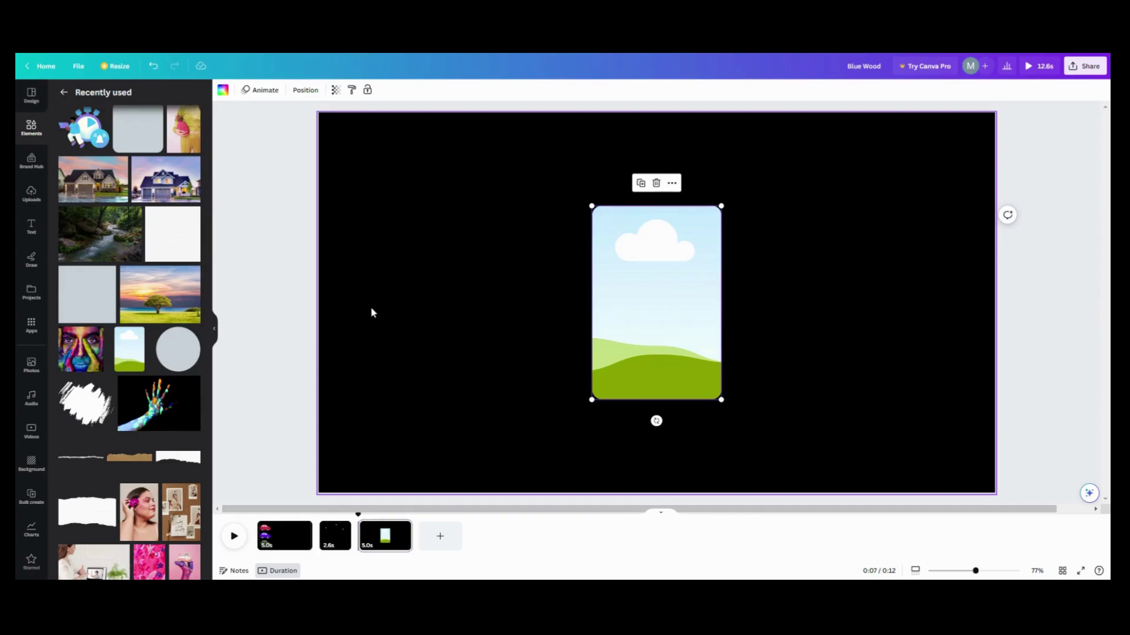
Drop the painted-face photo into the rounded frame and move it left of centre
left_click_drag(73, 356, 98, 353)
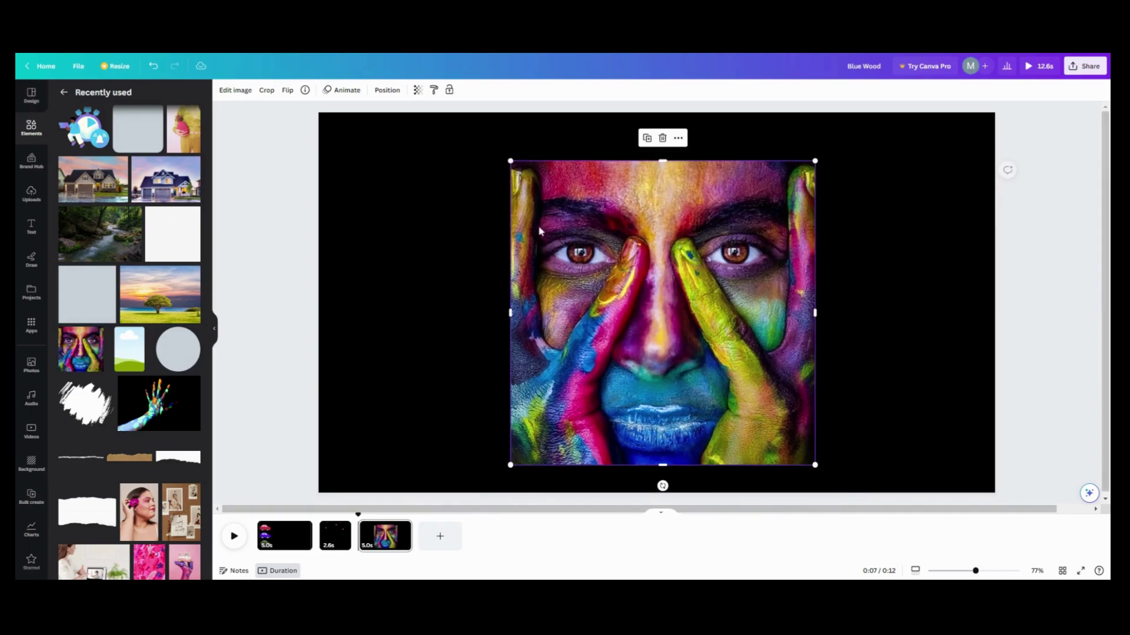
left_click_drag(509, 160, 605, 251)
left_click(542, 303)
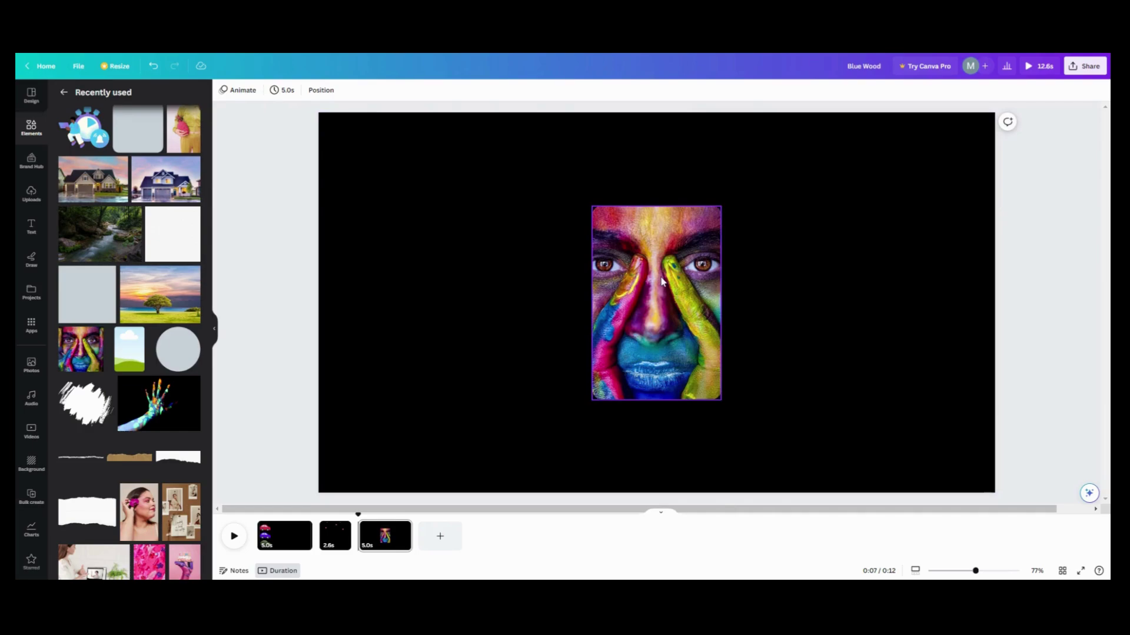
left_click_drag(662, 283, 467, 276)
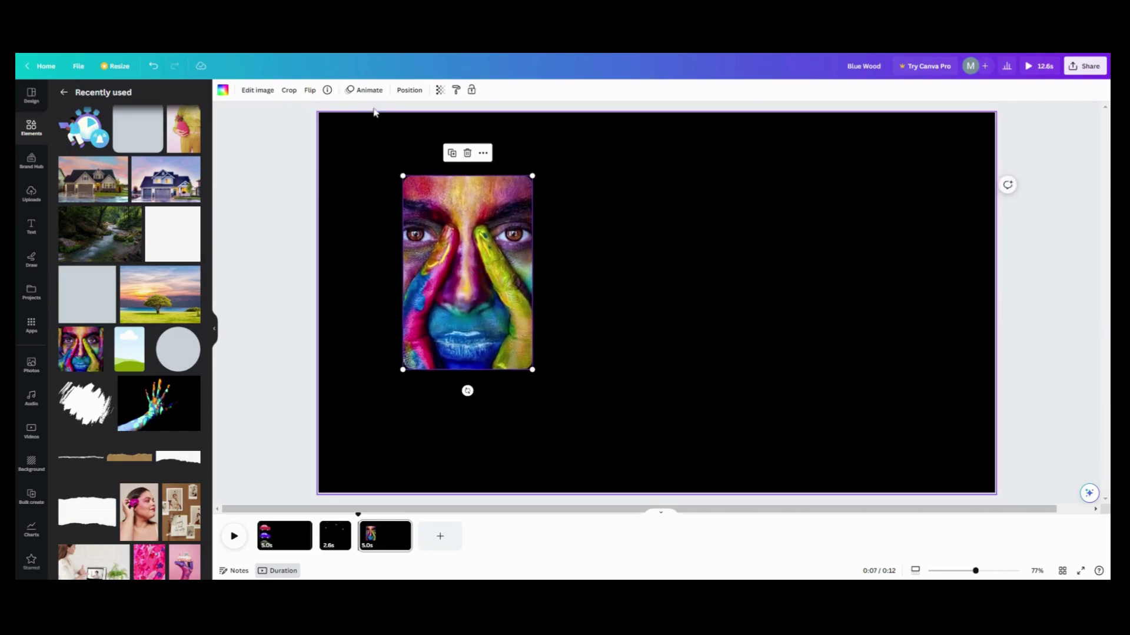
Record a Steady custom path sliding the framed photo right; trim page three to 1.5 s
left_click(366, 90)
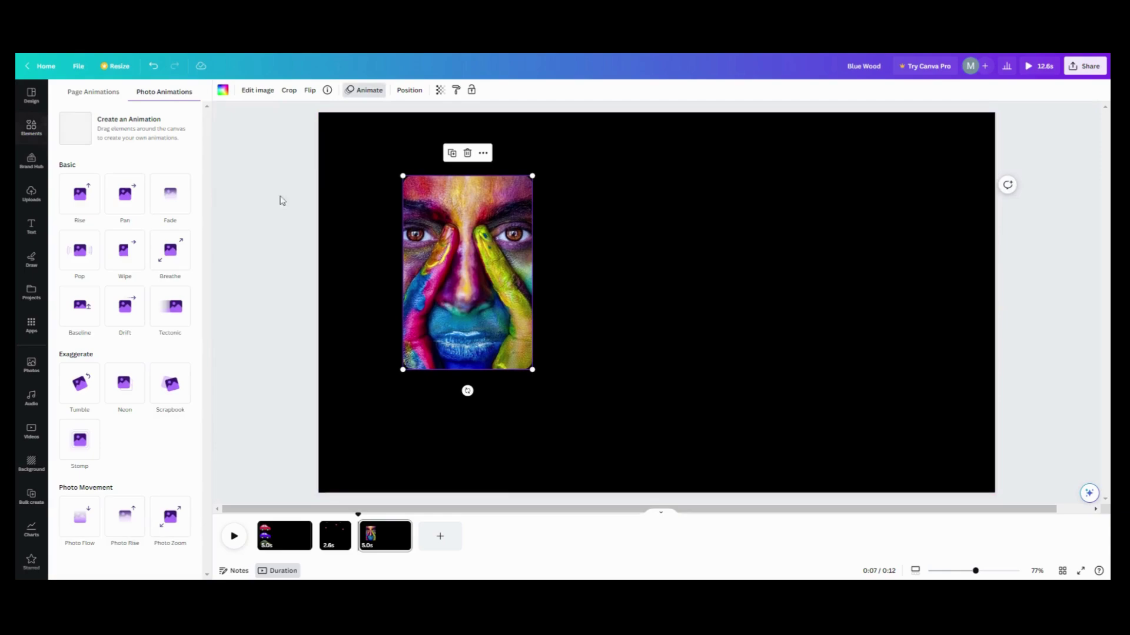
left_click(141, 149)
left_click_drag(447, 265, 768, 266)
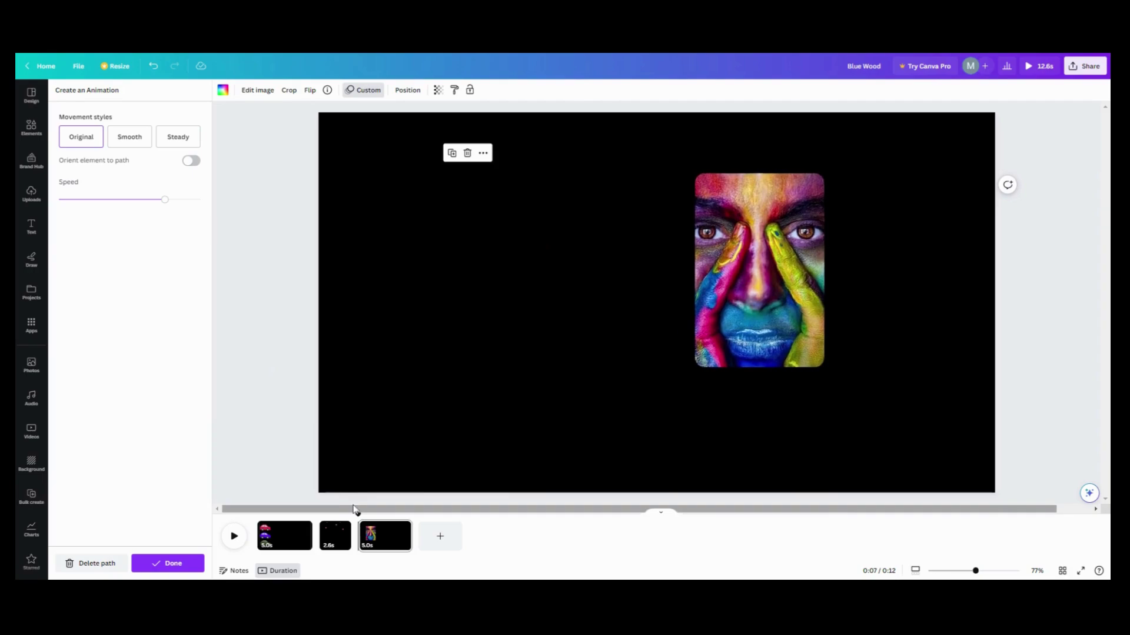
left_click(178, 140)
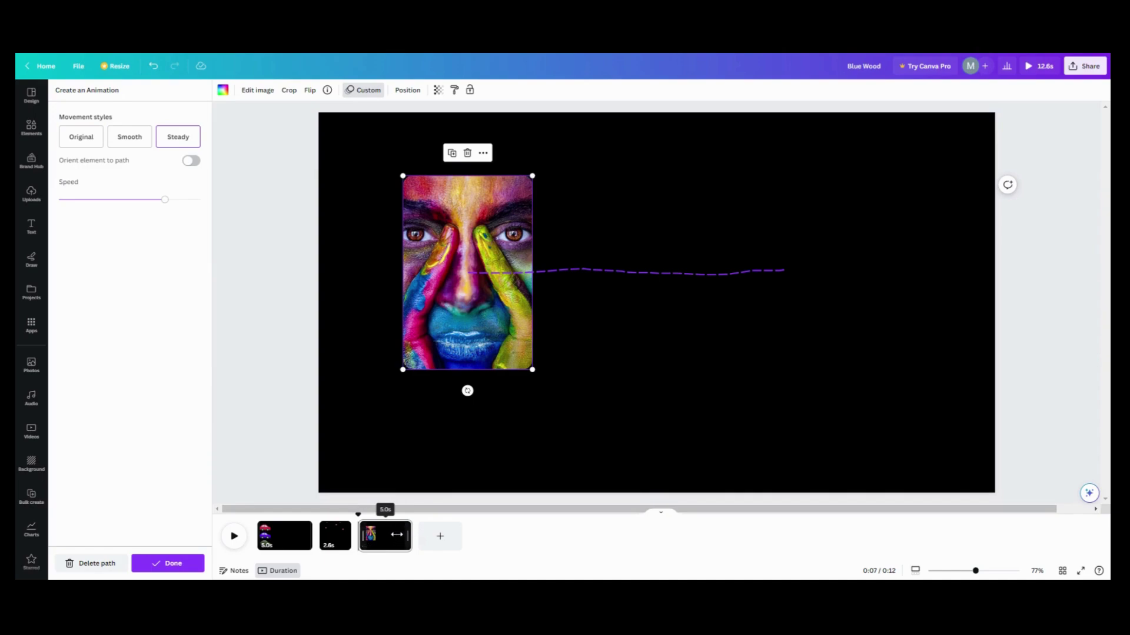
left_click_drag(397, 535, 371, 537)
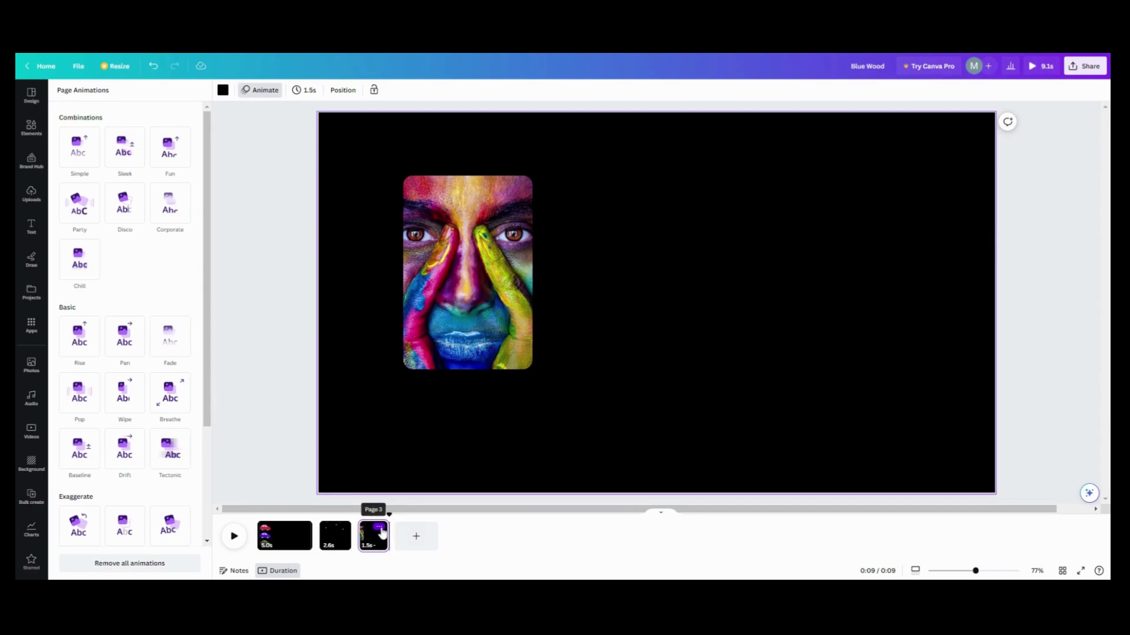
Duplicate the third page and swap the face for the pineapple photo in the frame
left_click(380, 529)
left_click(432, 404)
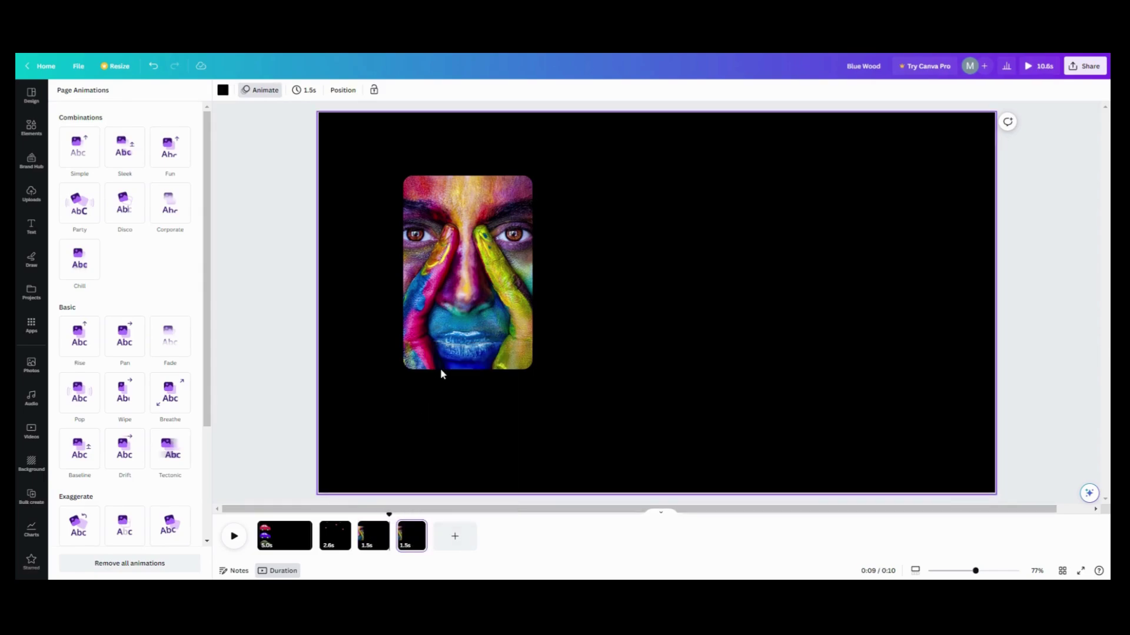
left_click(453, 320)
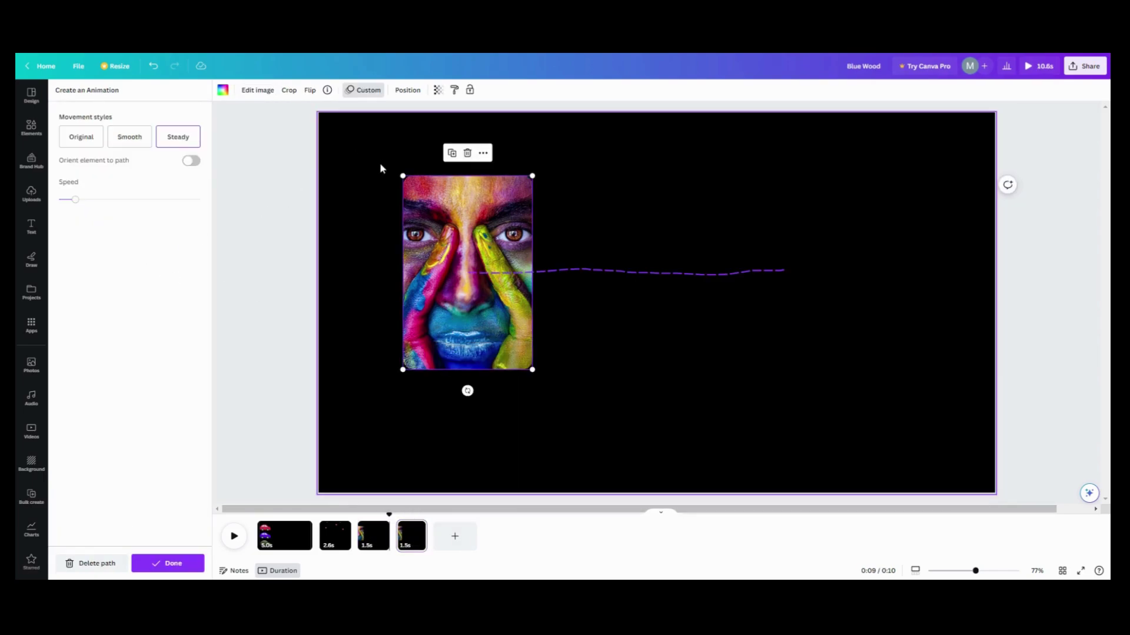
left_click(283, 229)
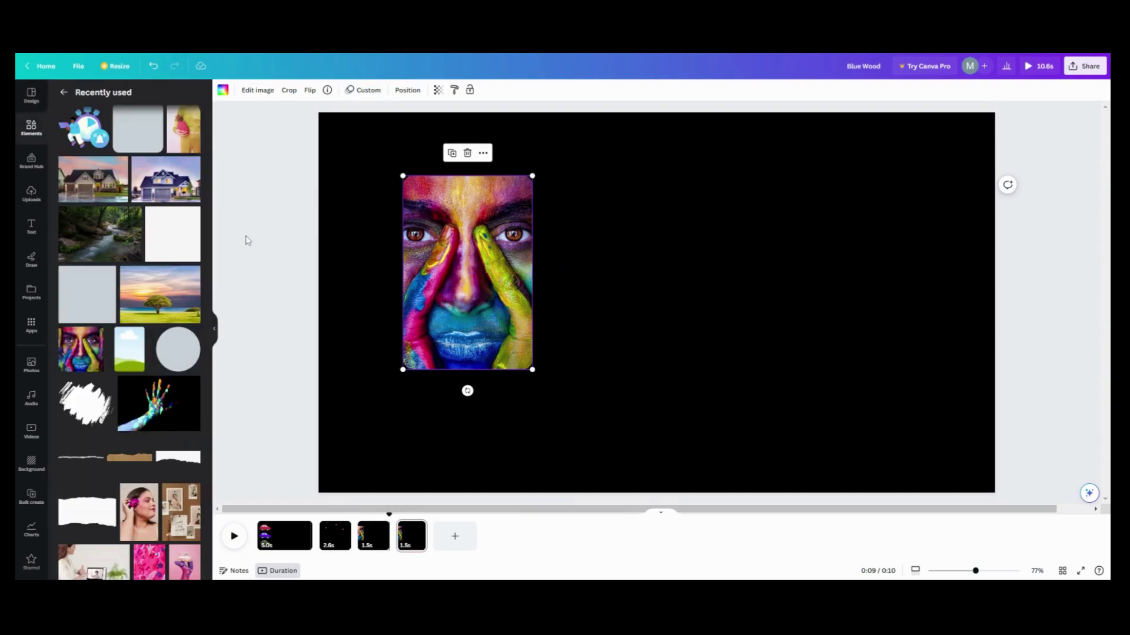
left_click_drag(189, 143, 416, 227)
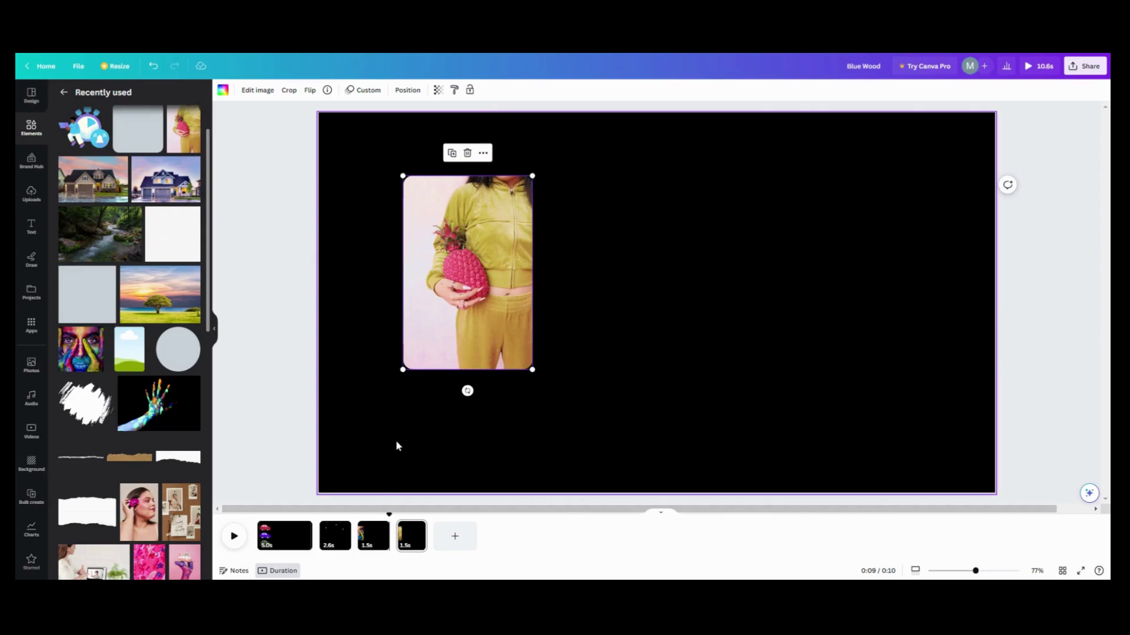
Play from page three to preview the face-to-pineapple transition
left_click(361, 532)
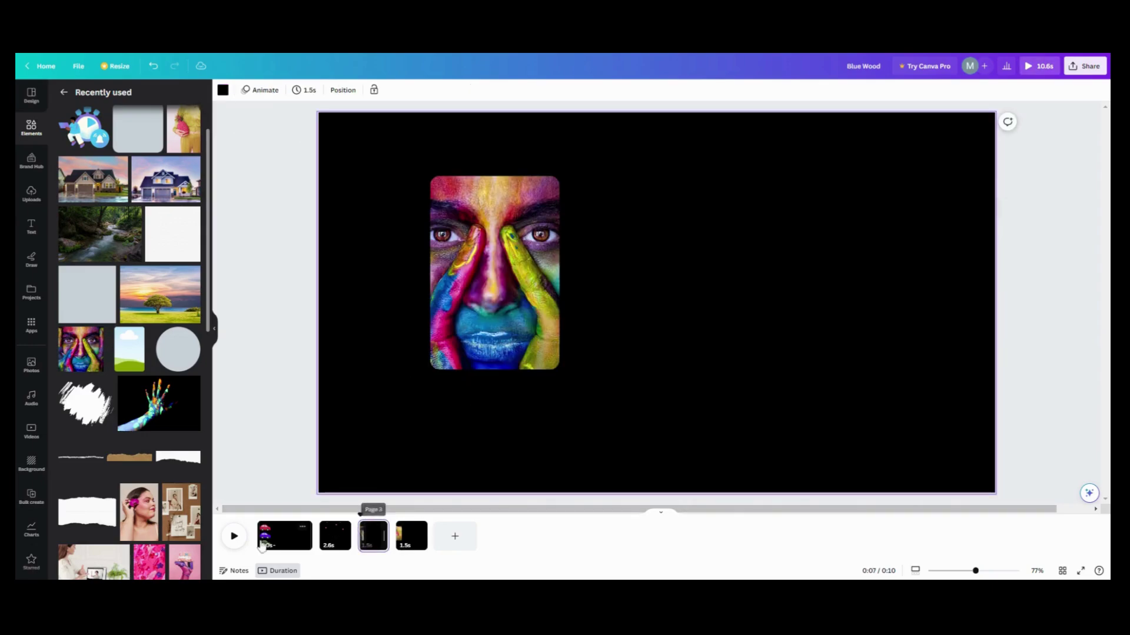
left_click(246, 545)
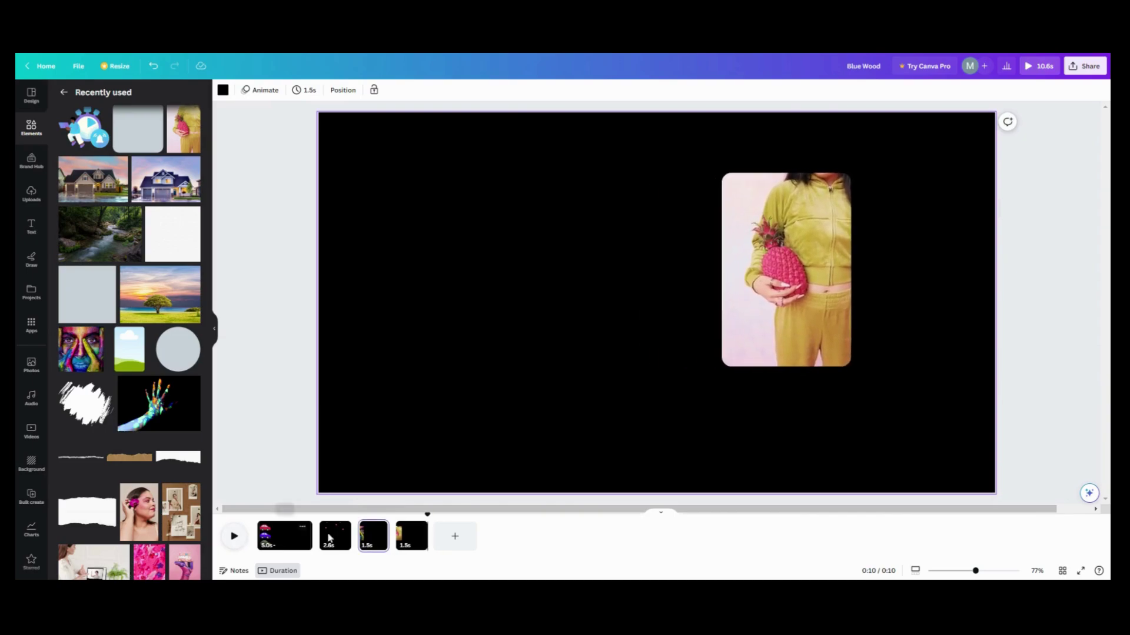
left_click(243, 544)
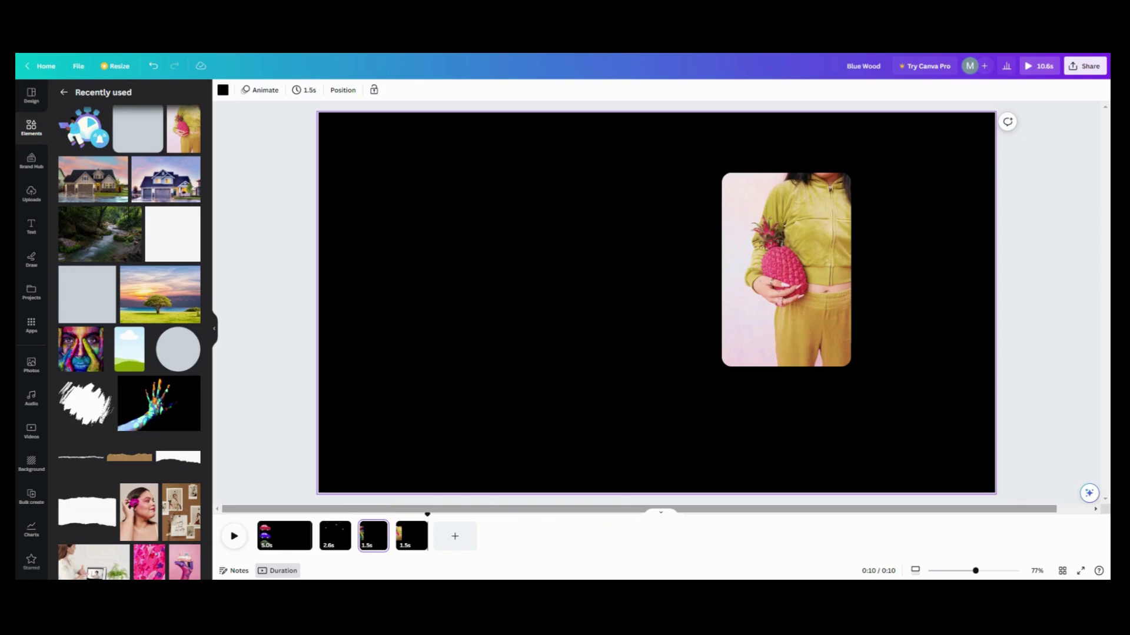
Duplicate page four, put the painted hand photo in the frame, and trim page five to 0.1 s
left_click(417, 531)
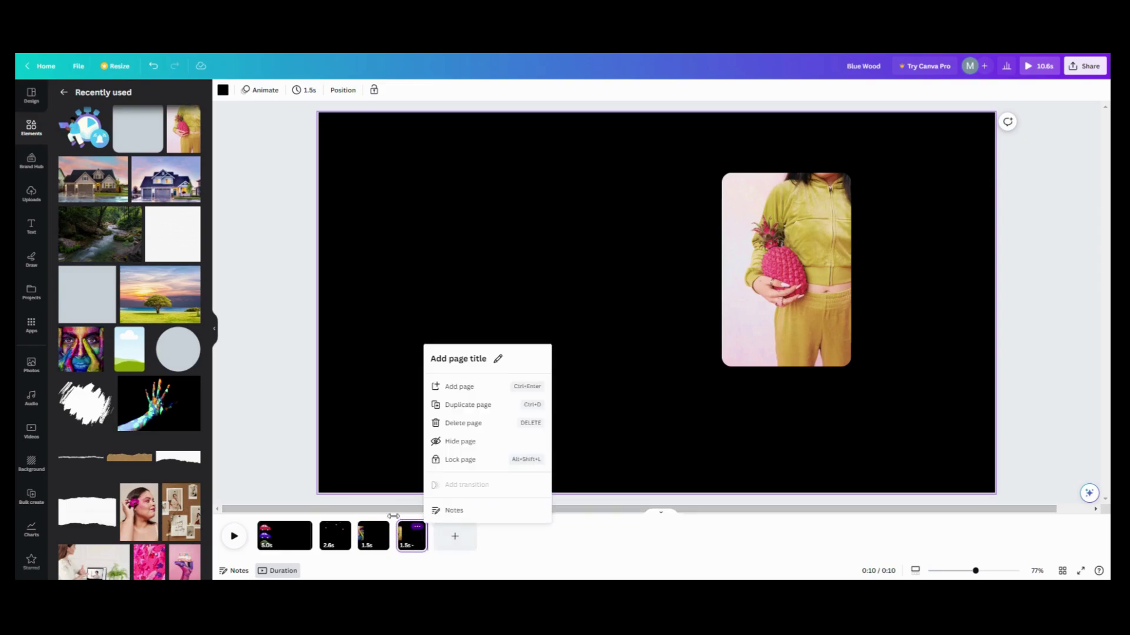
left_click(460, 406)
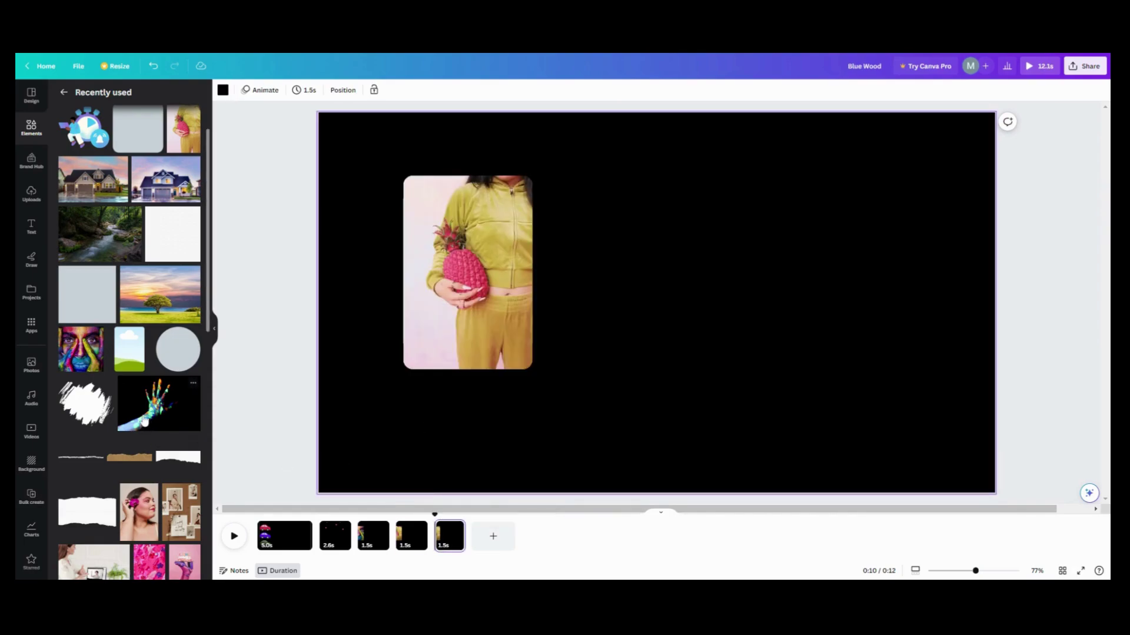
left_click_drag(144, 421, 444, 315)
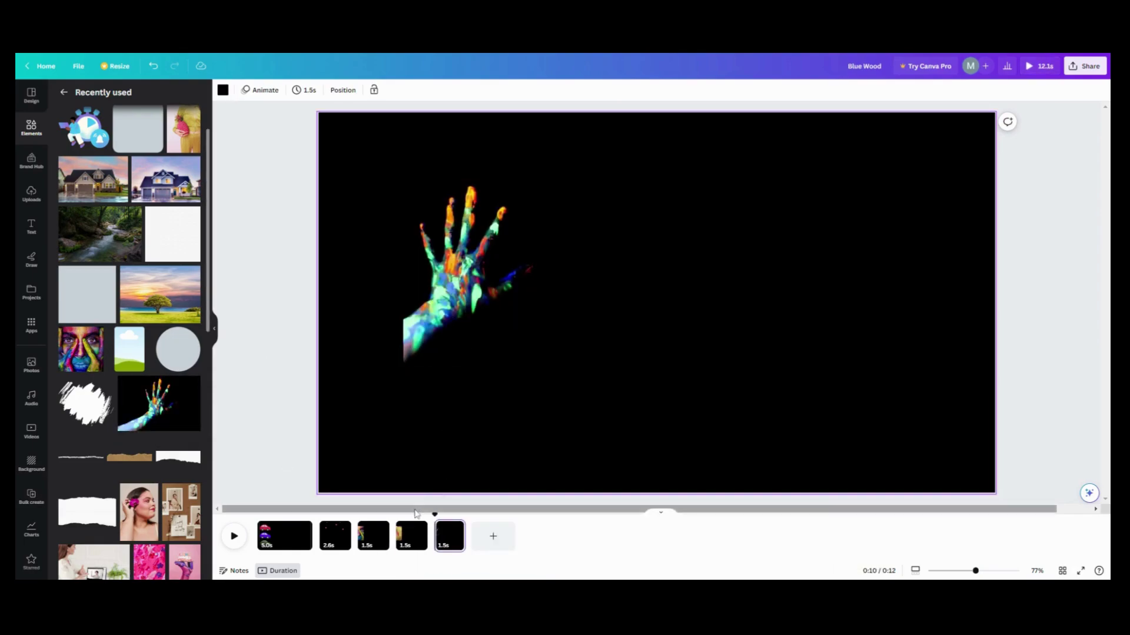
left_click_drag(461, 536, 370, 544)
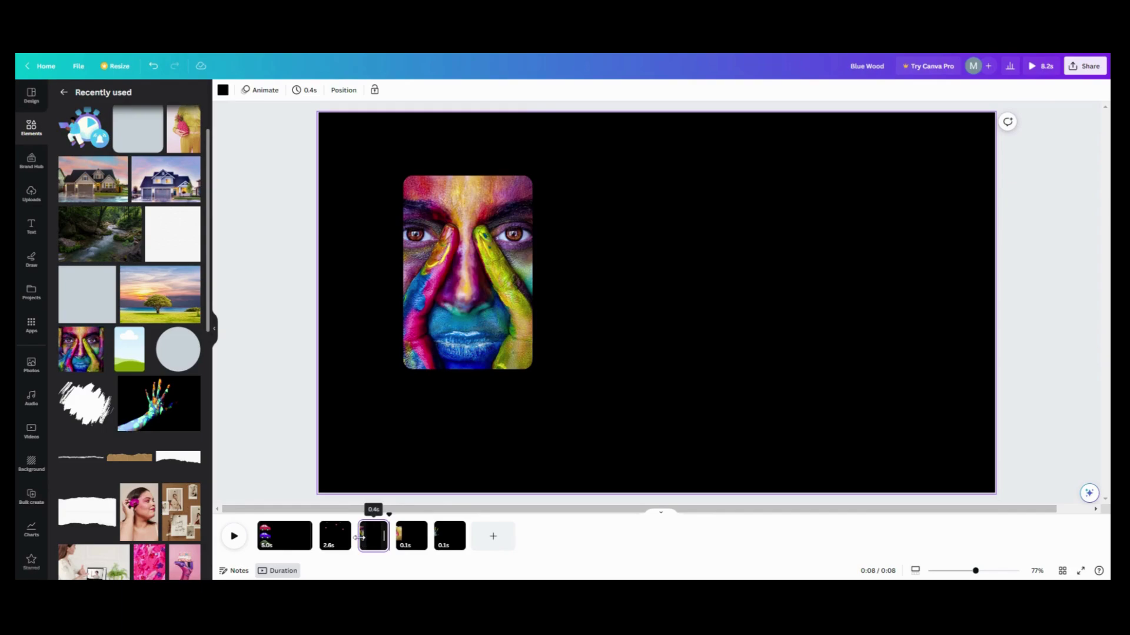
Preview the photo pages and lengthen page three back to 1.5 s
left_click(226, 538)
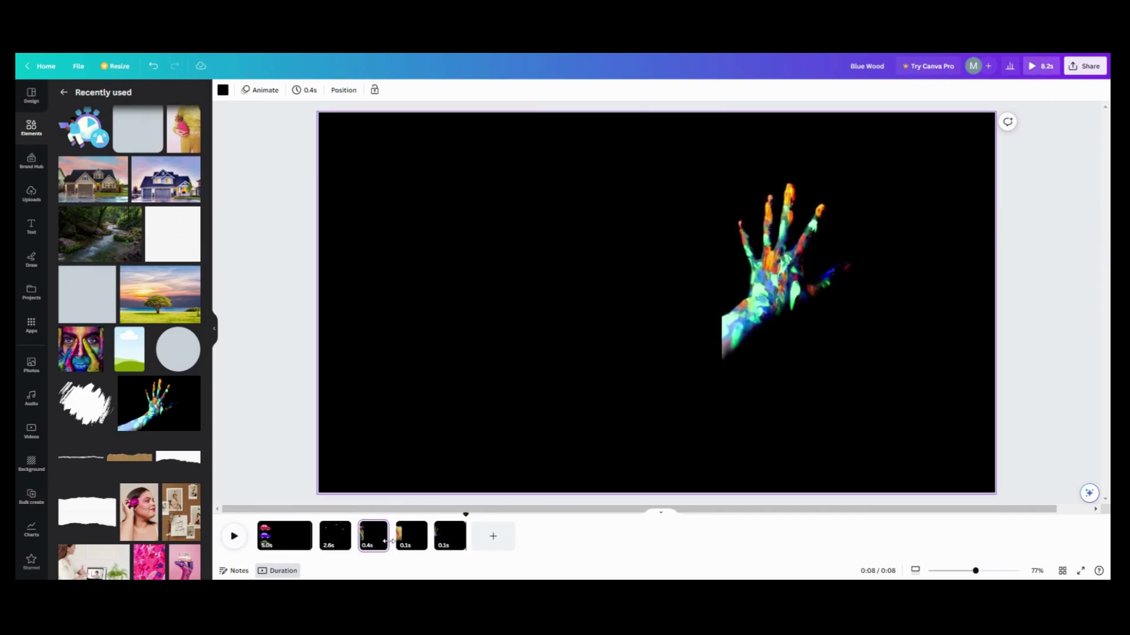
left_click_drag(387, 541, 478, 536)
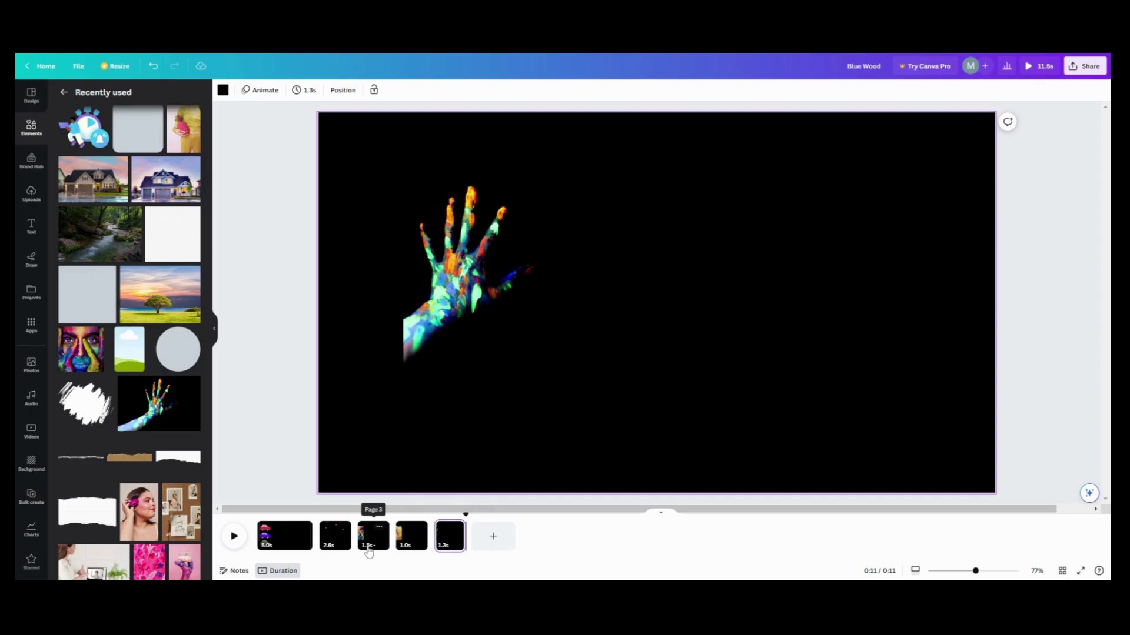
left_click(347, 538)
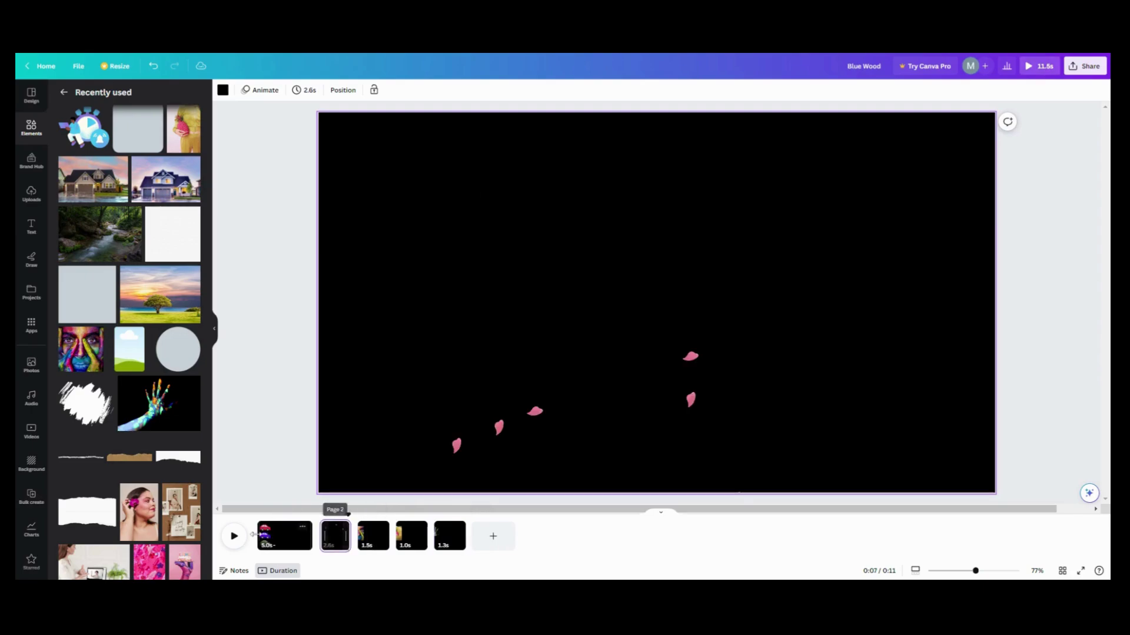